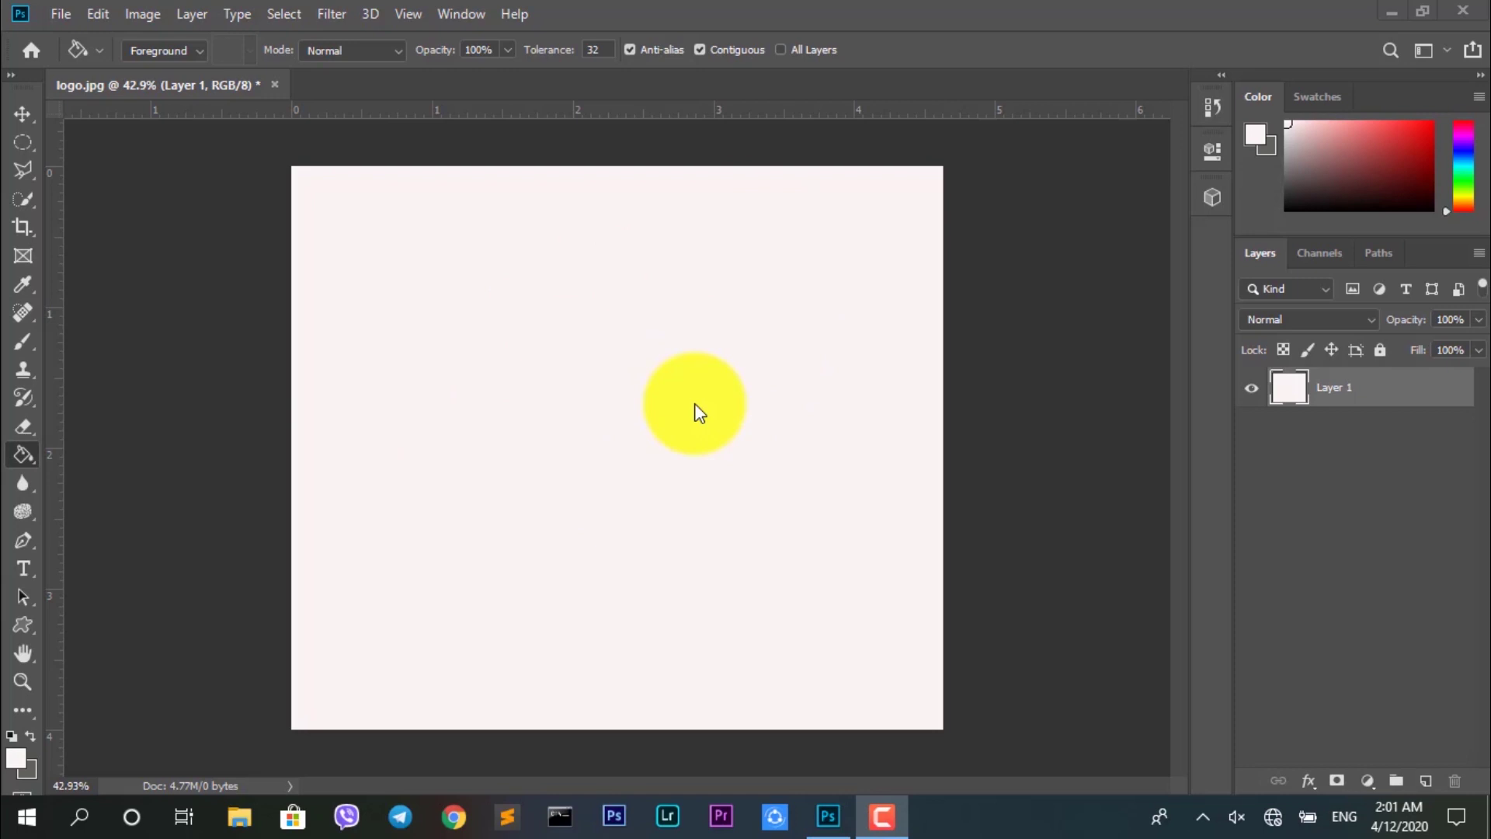
# Add a Solid Color fill layer in #feef71 above Layer 1 and check it by toggling its visibility.
pyautogui.click(1369, 782)
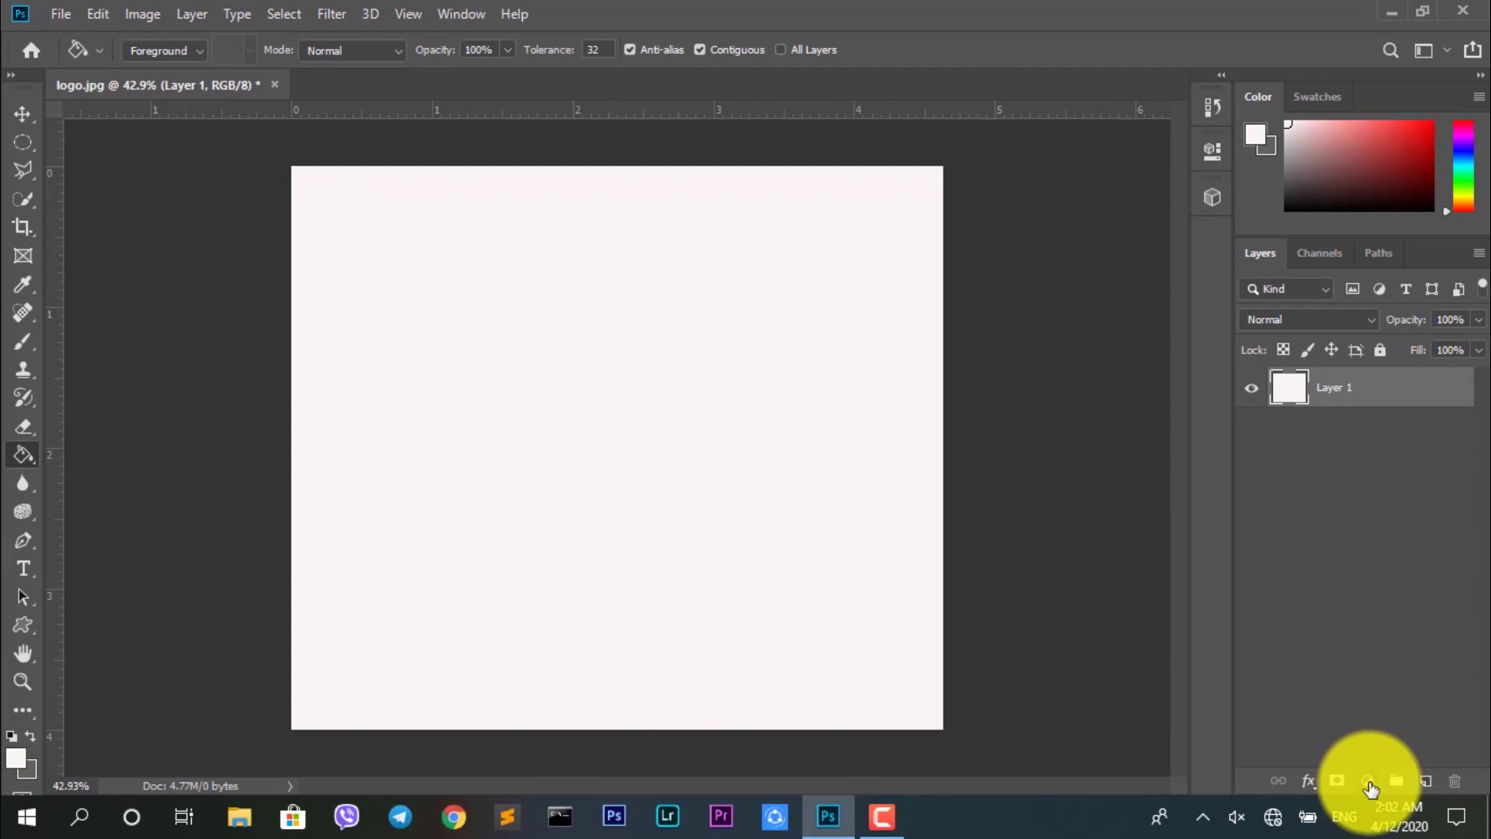
pyautogui.click(1369, 783)
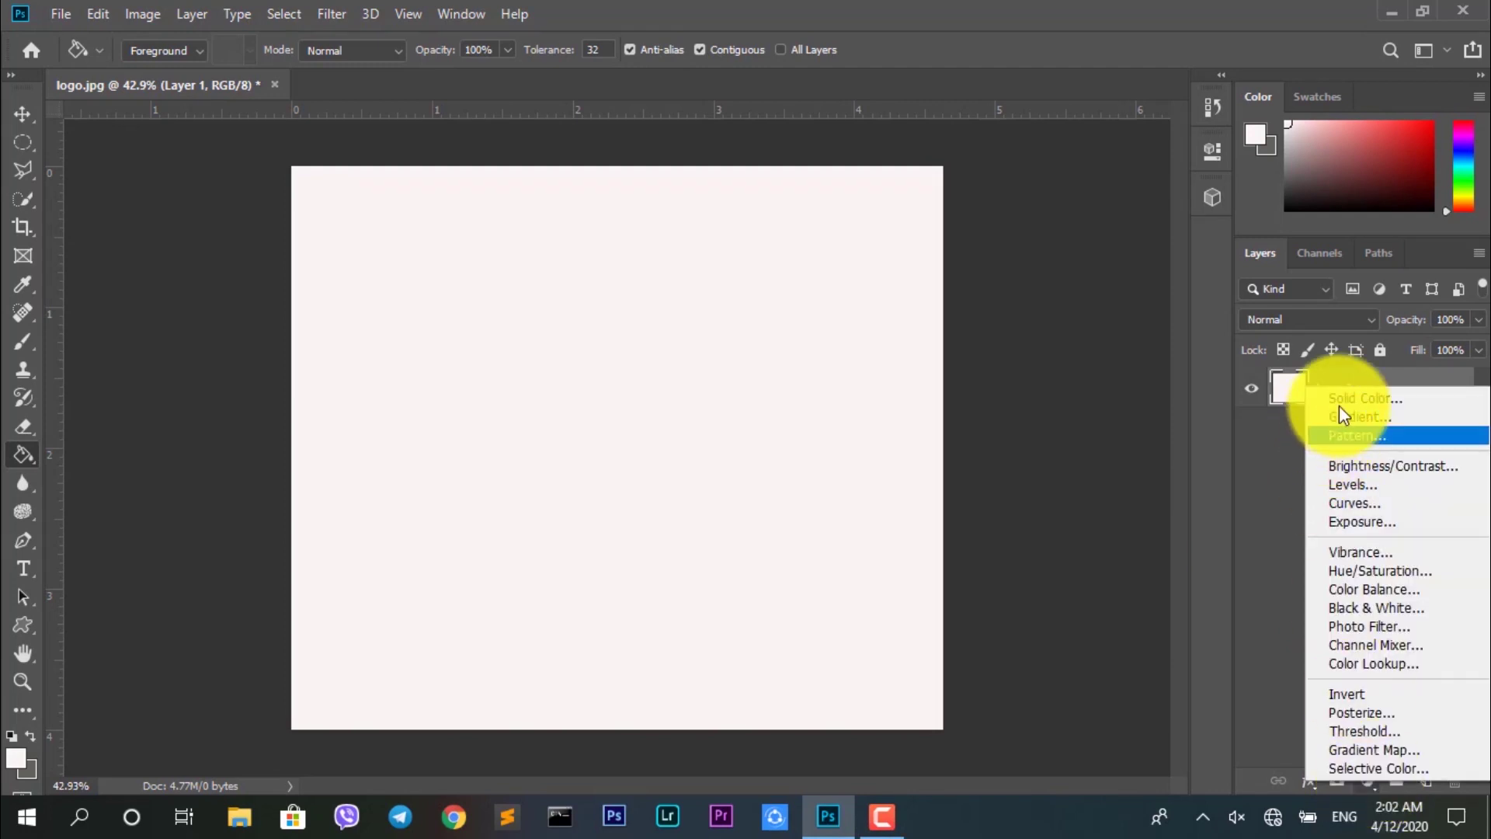
pyautogui.click(1371, 407)
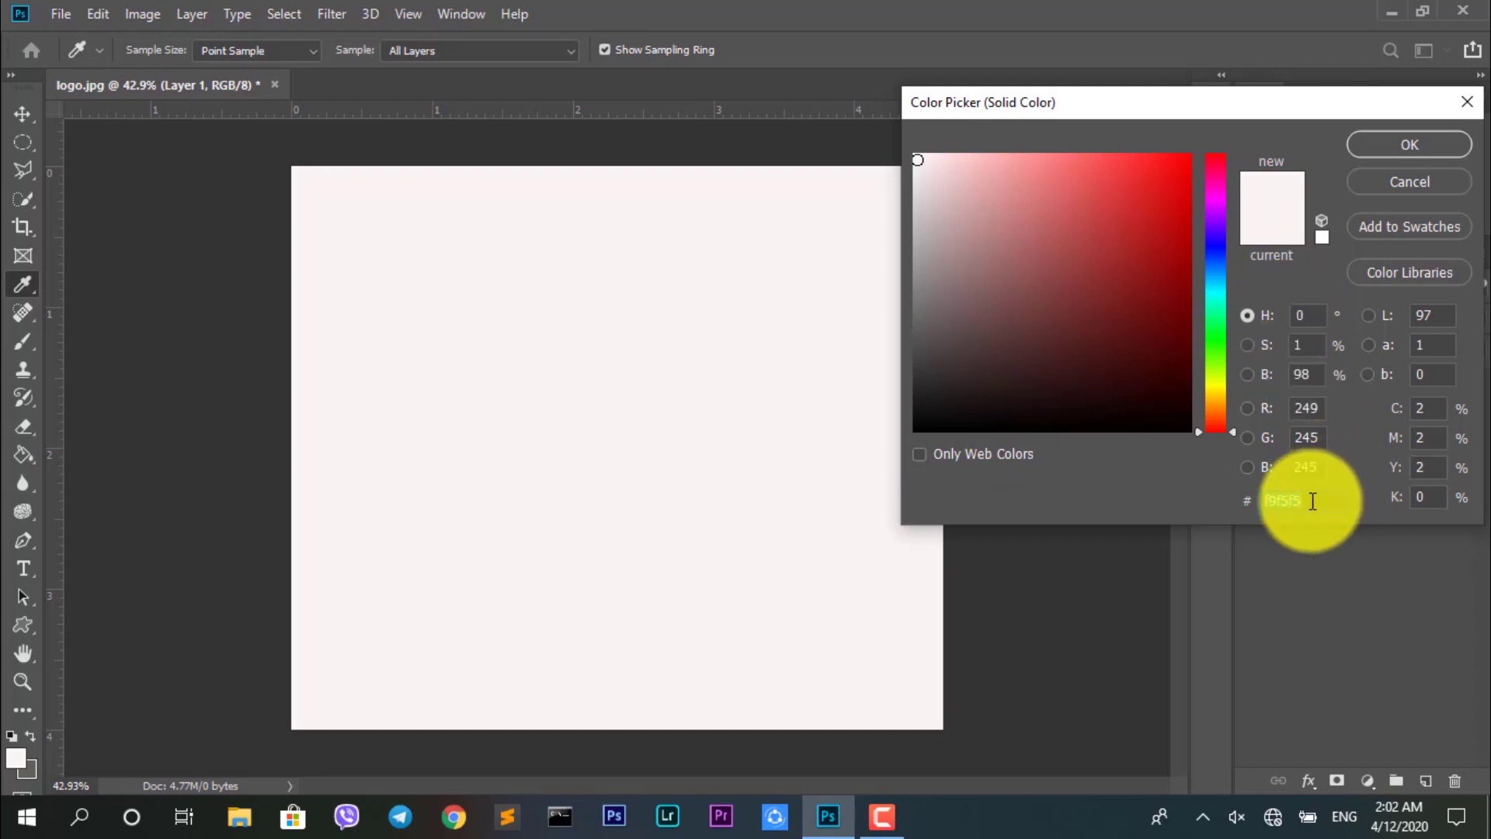
pyautogui.write('f')
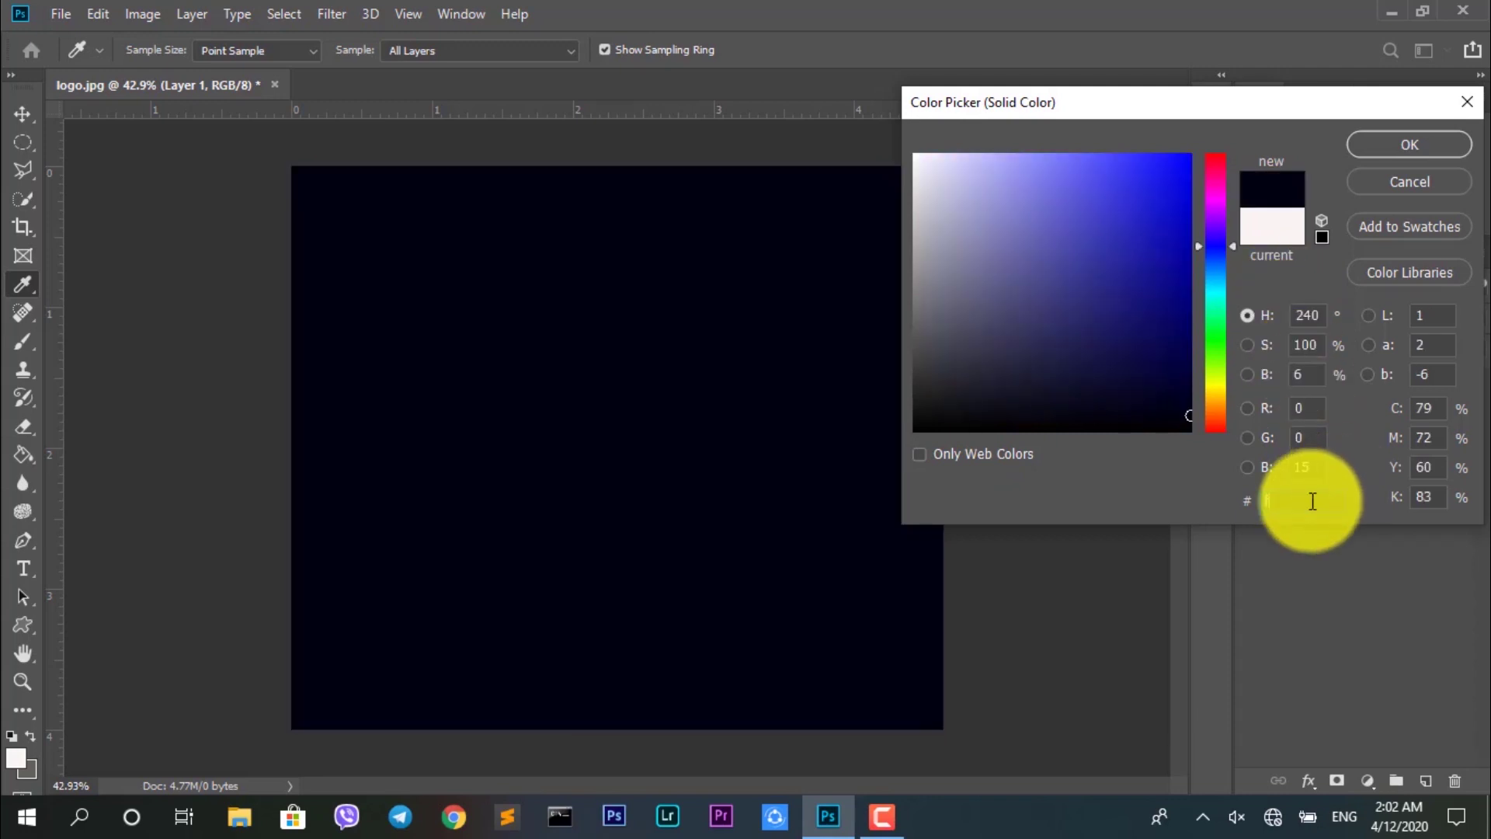
pyautogui.write('ee')
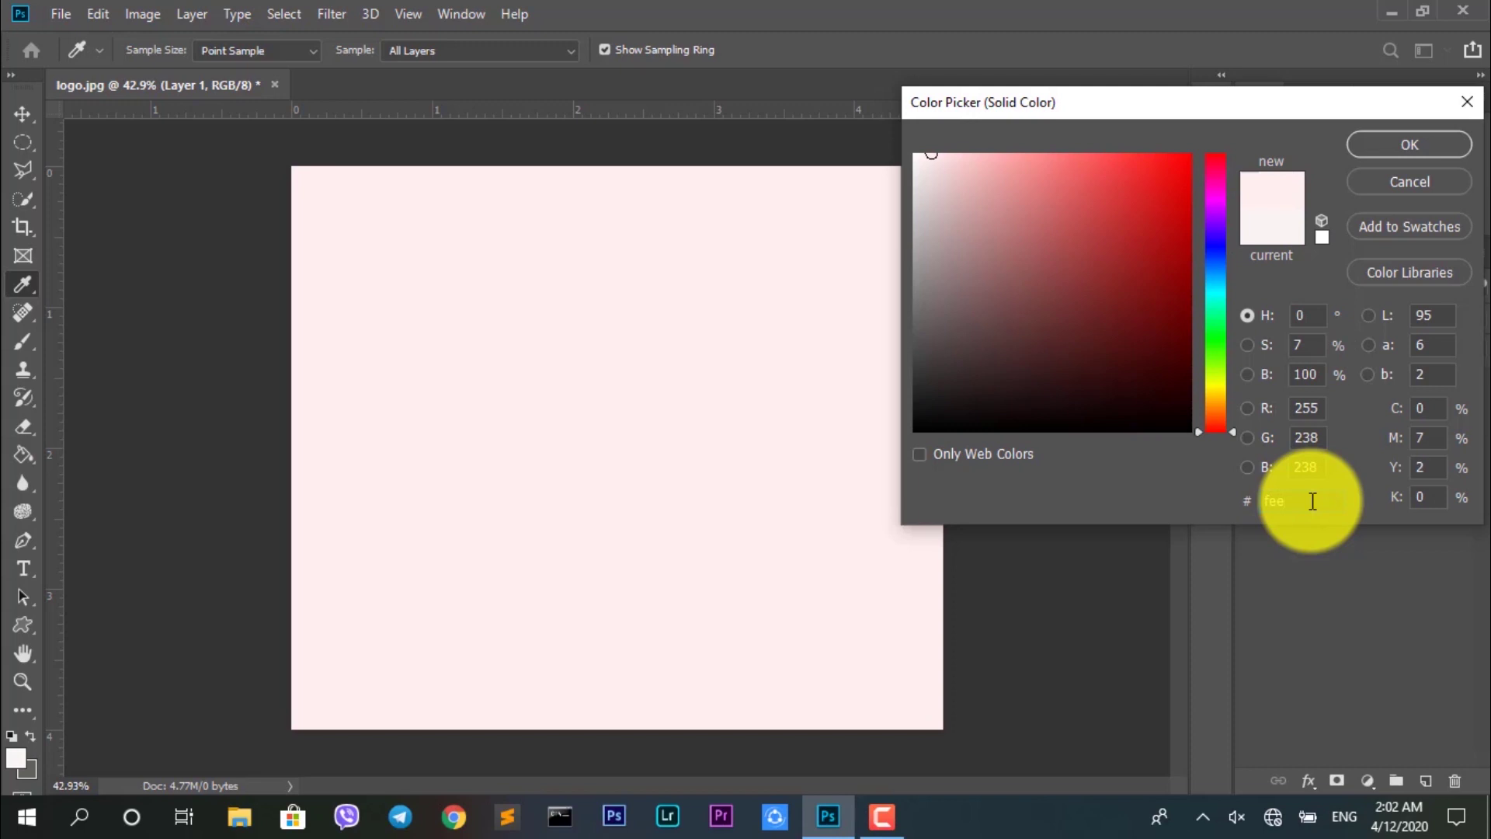
pyautogui.write('f7')
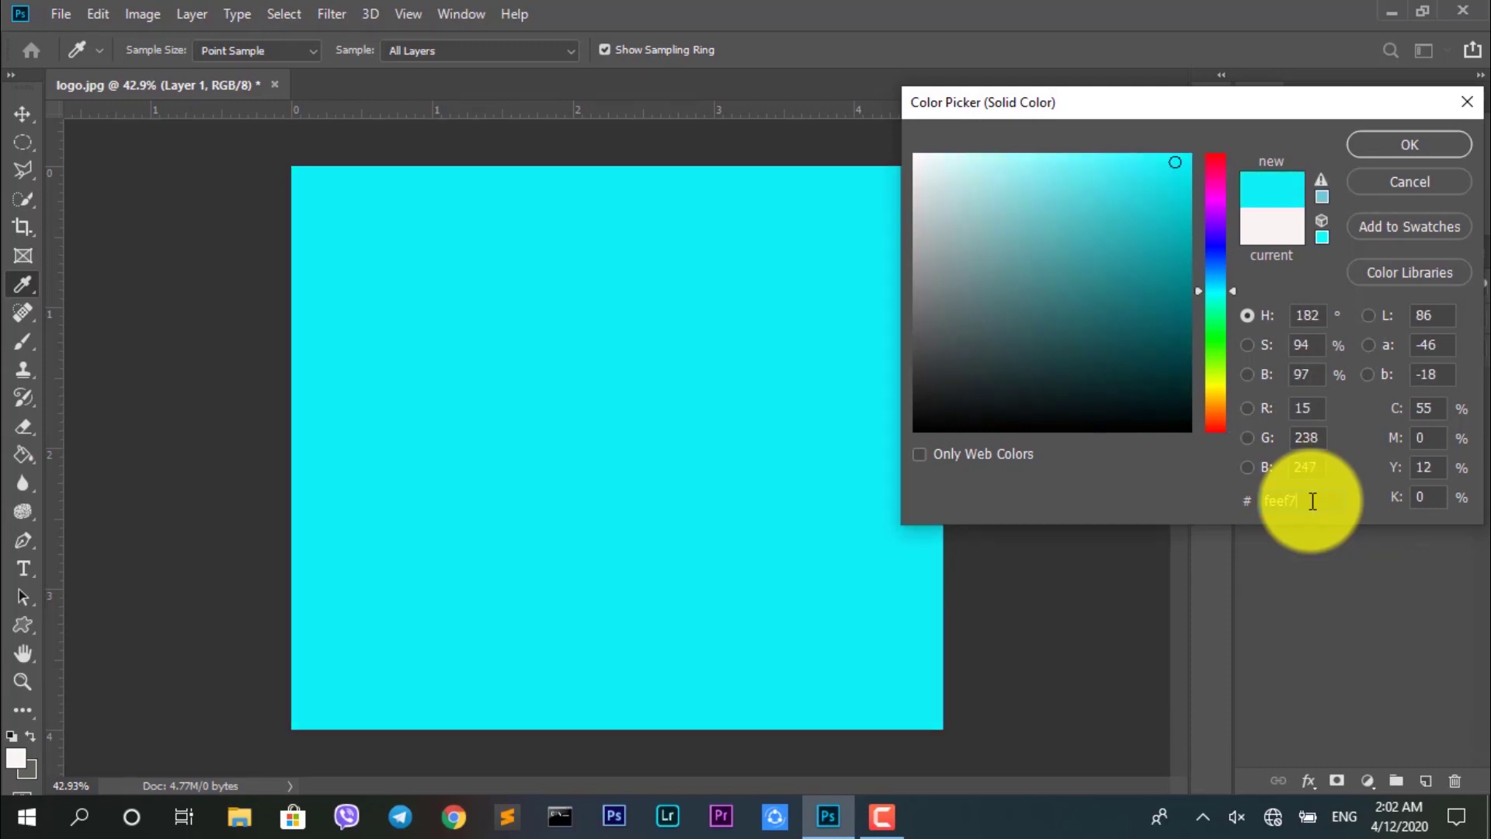
pyautogui.write('1')
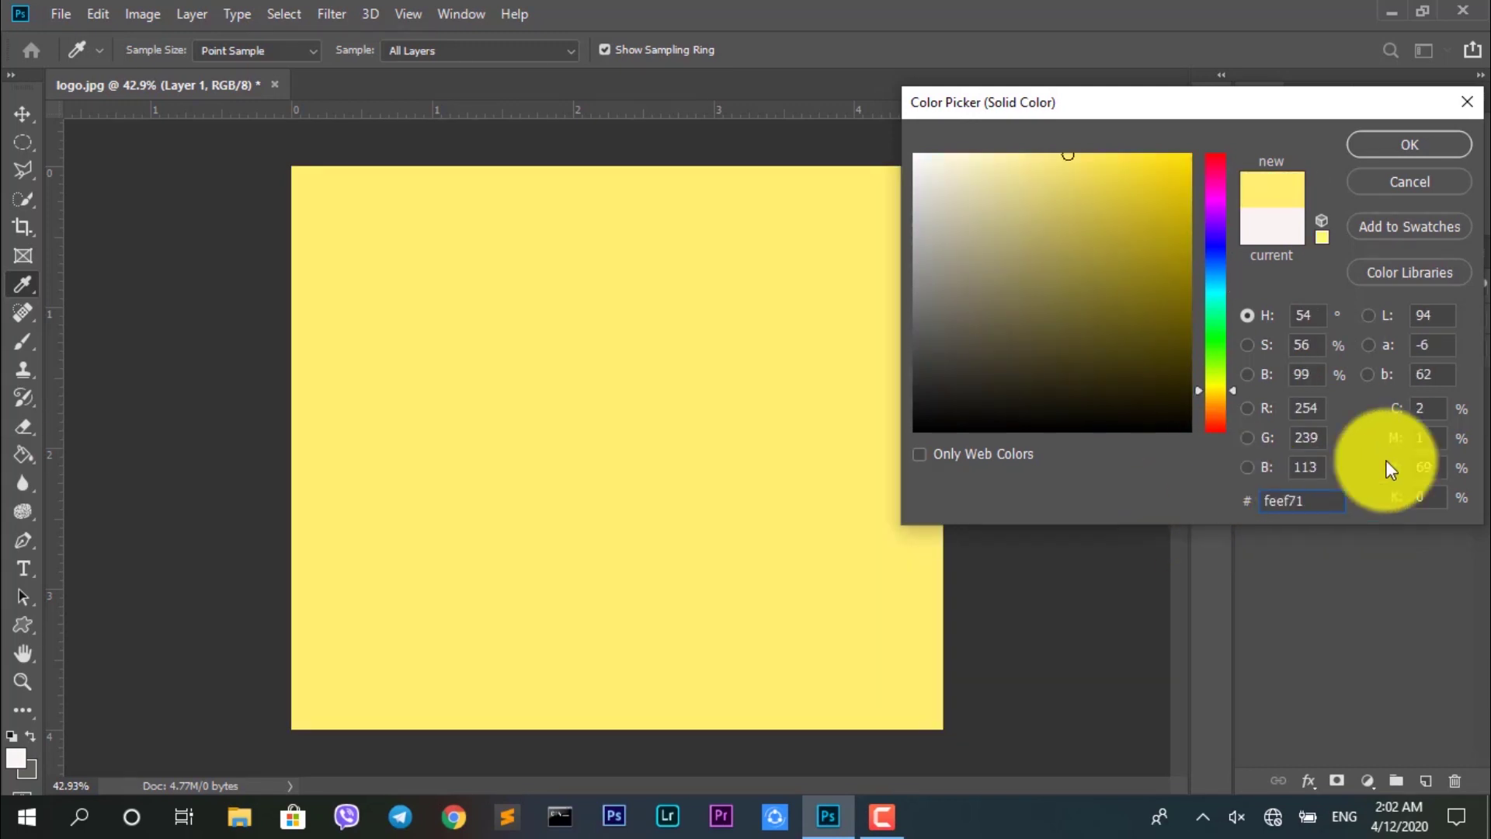
pyautogui.click(1376, 147)
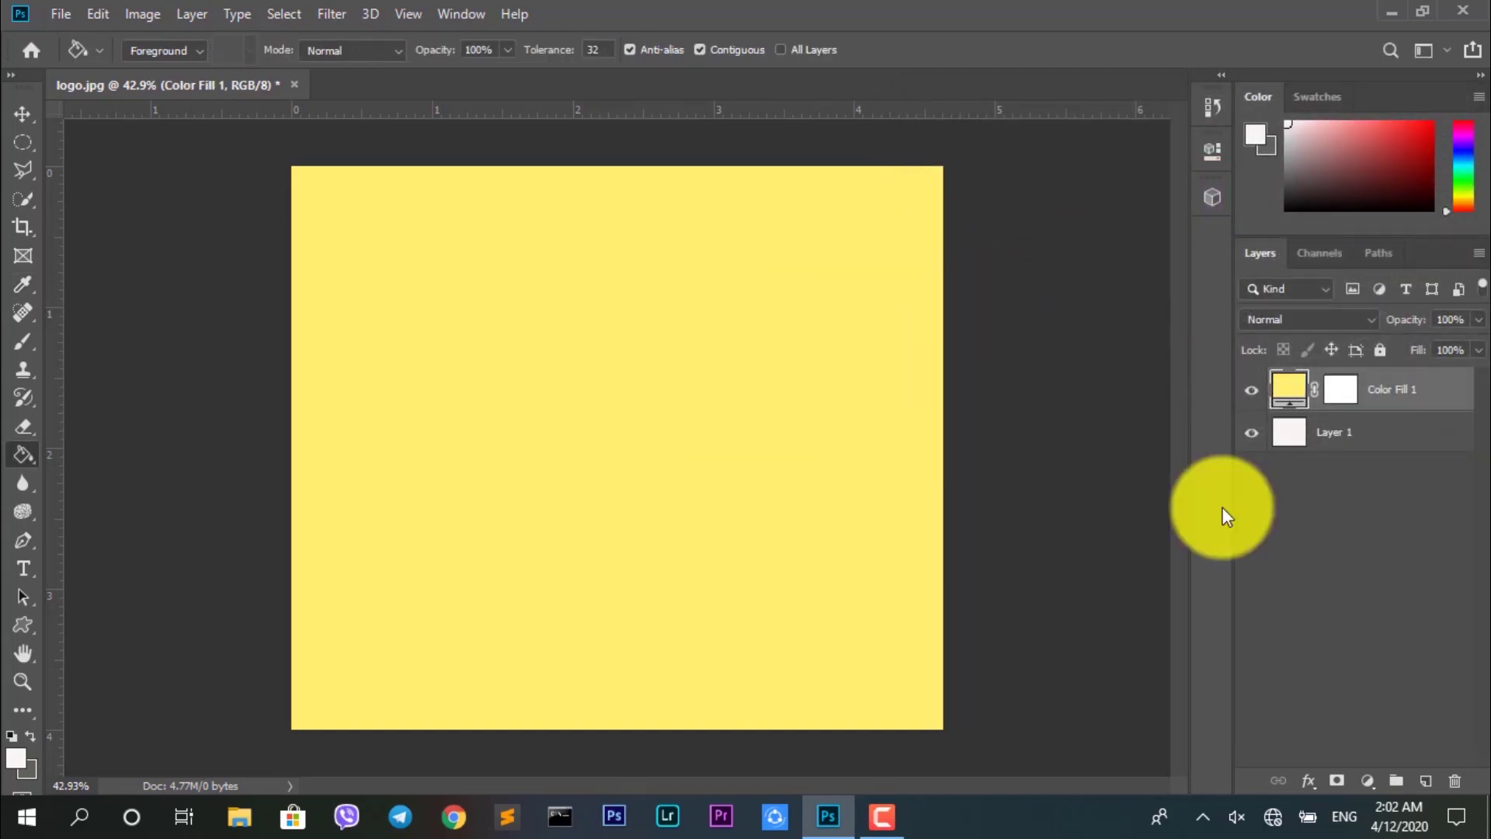
pyautogui.click(1253, 402)
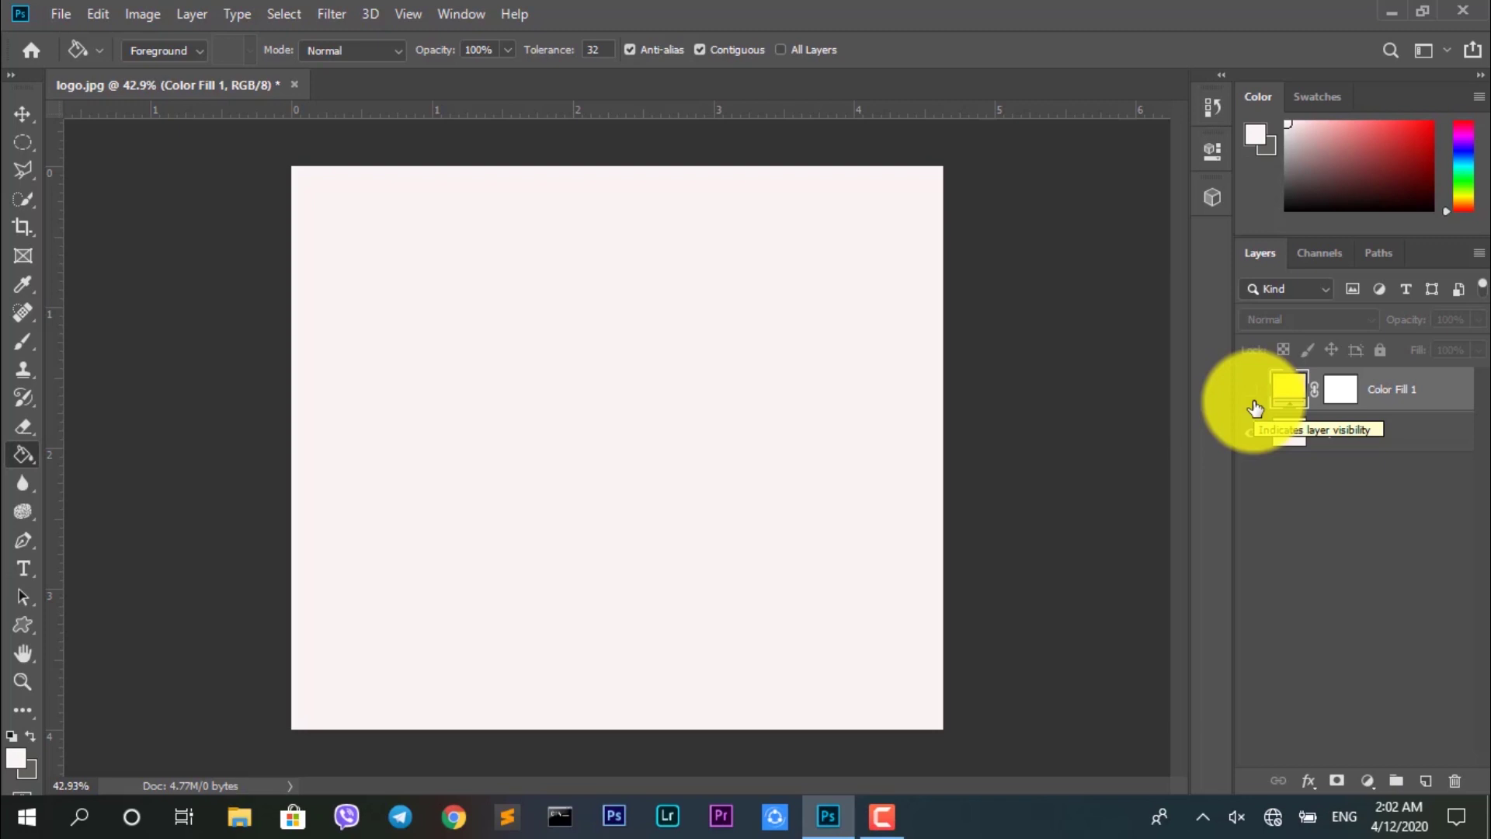
pyautogui.click(1254, 406)
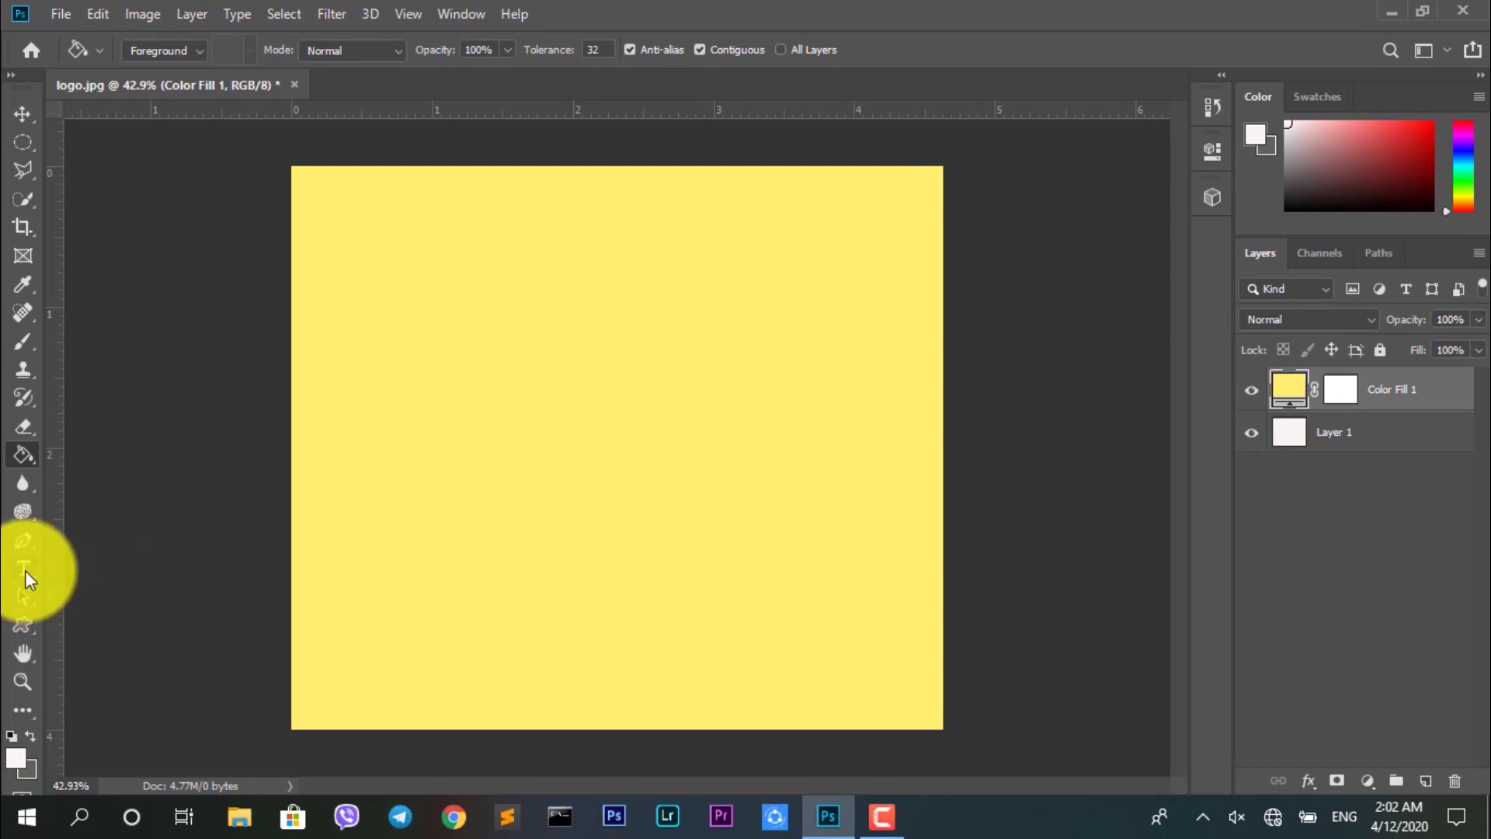
# Add the text "3D" in Century Gothic Bold at 24 pt on the yellow canvas.
pyautogui.click(24, 569)
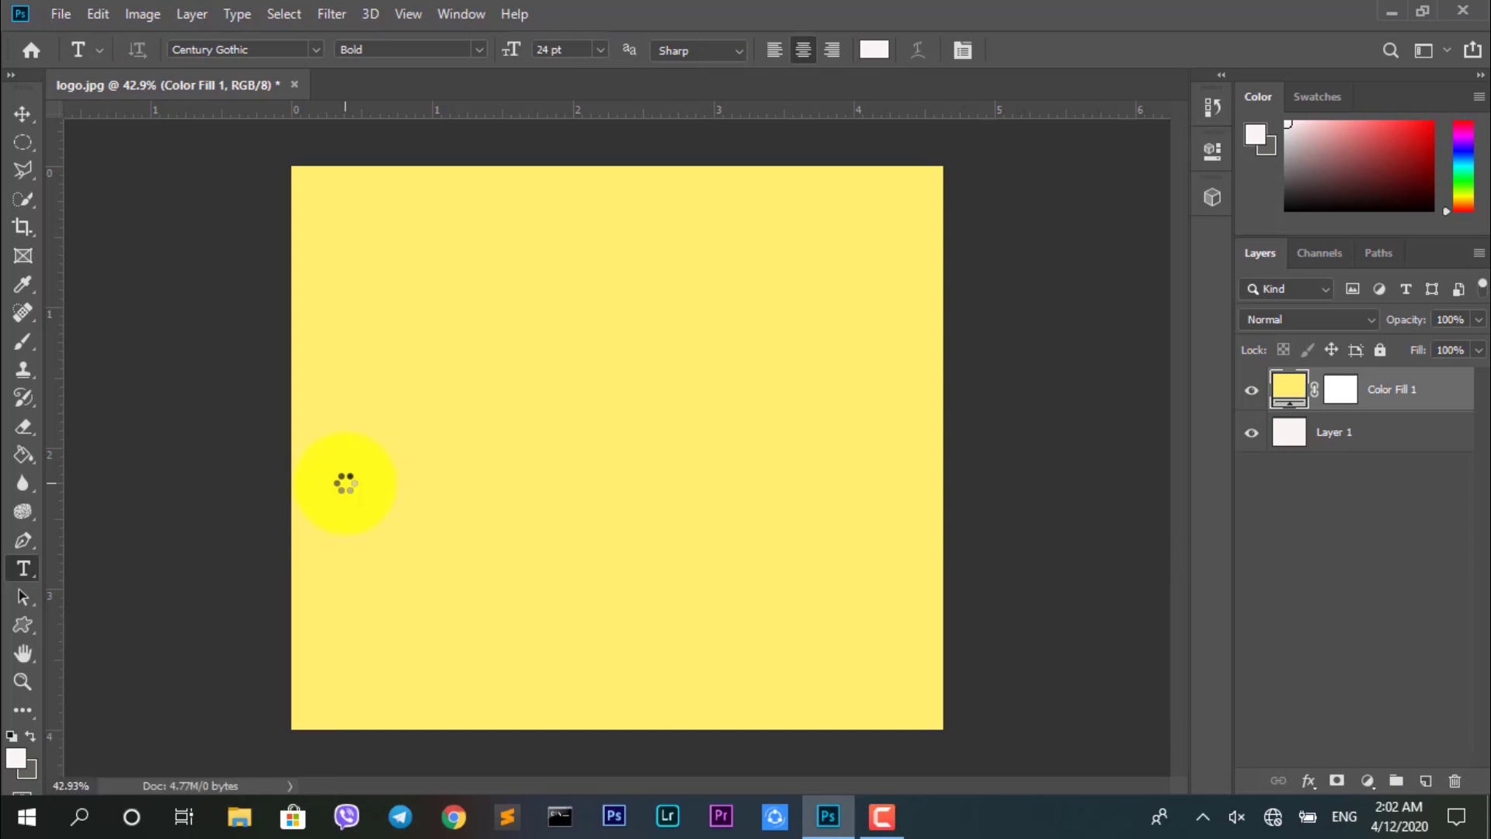
pyautogui.click(502, 389)
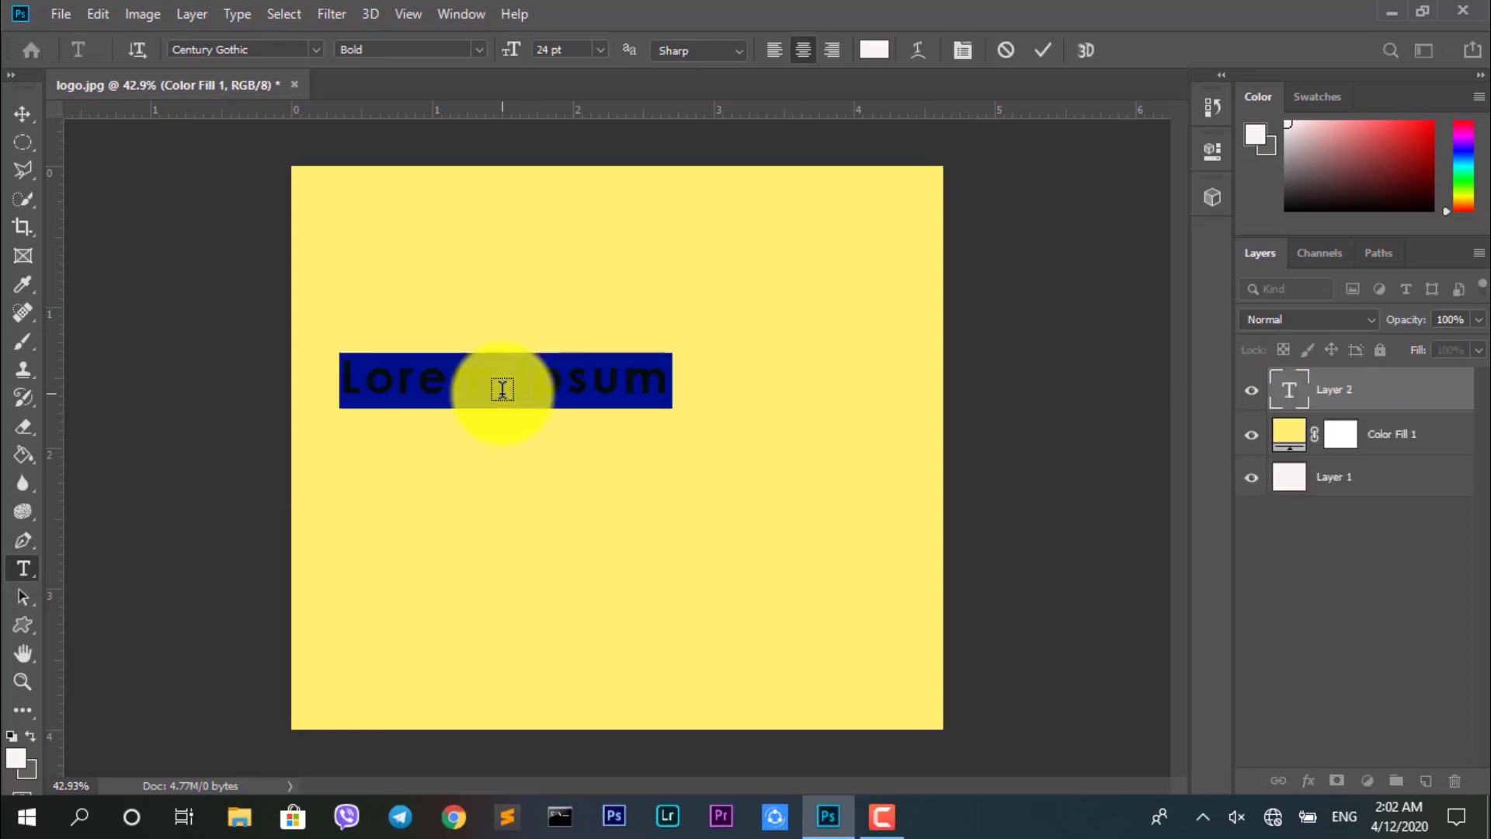
pyautogui.press('BackSpace')
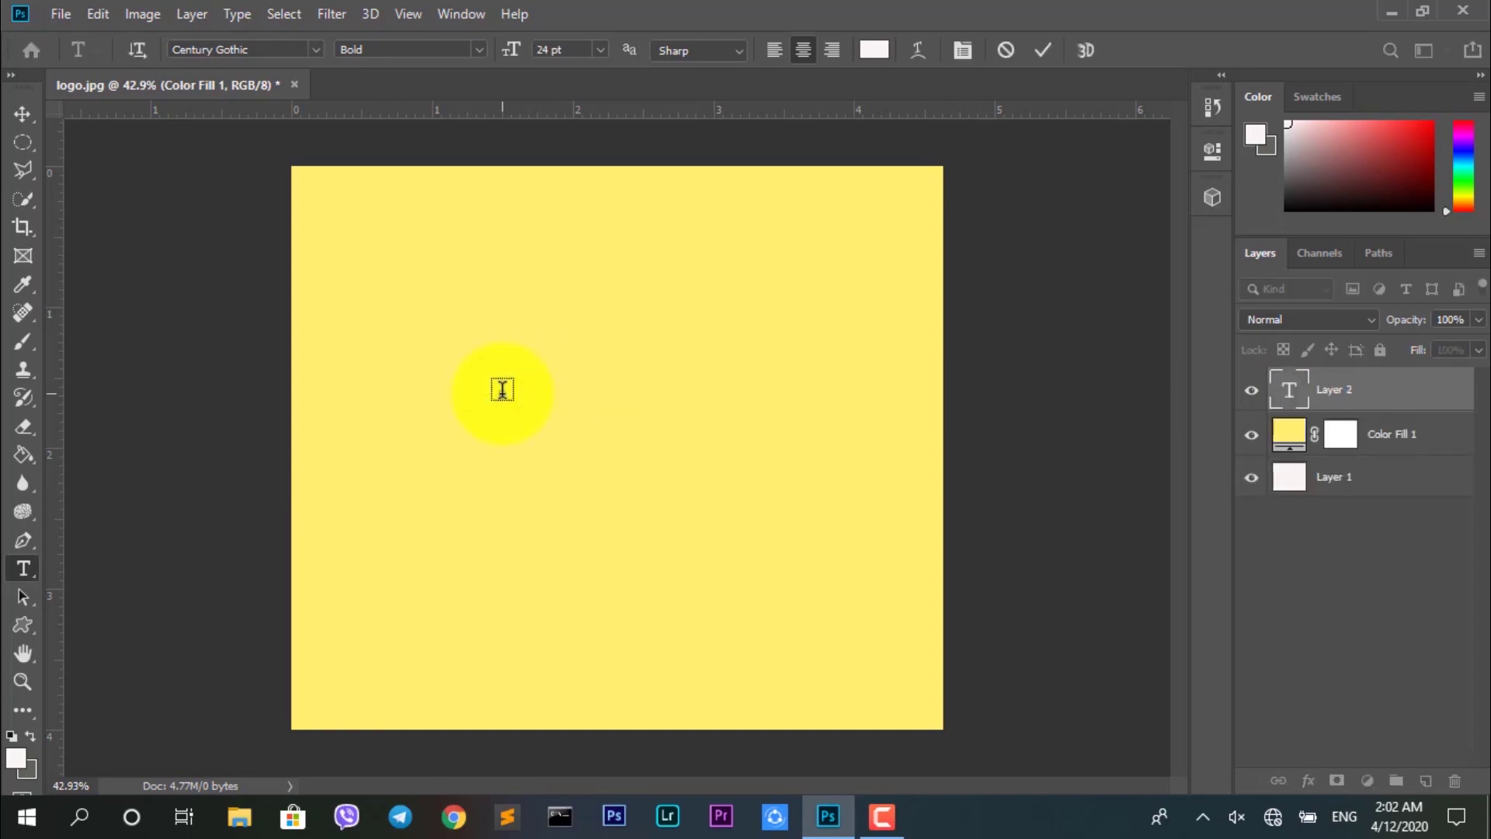
pyautogui.write('C')
pyautogui.write('D')
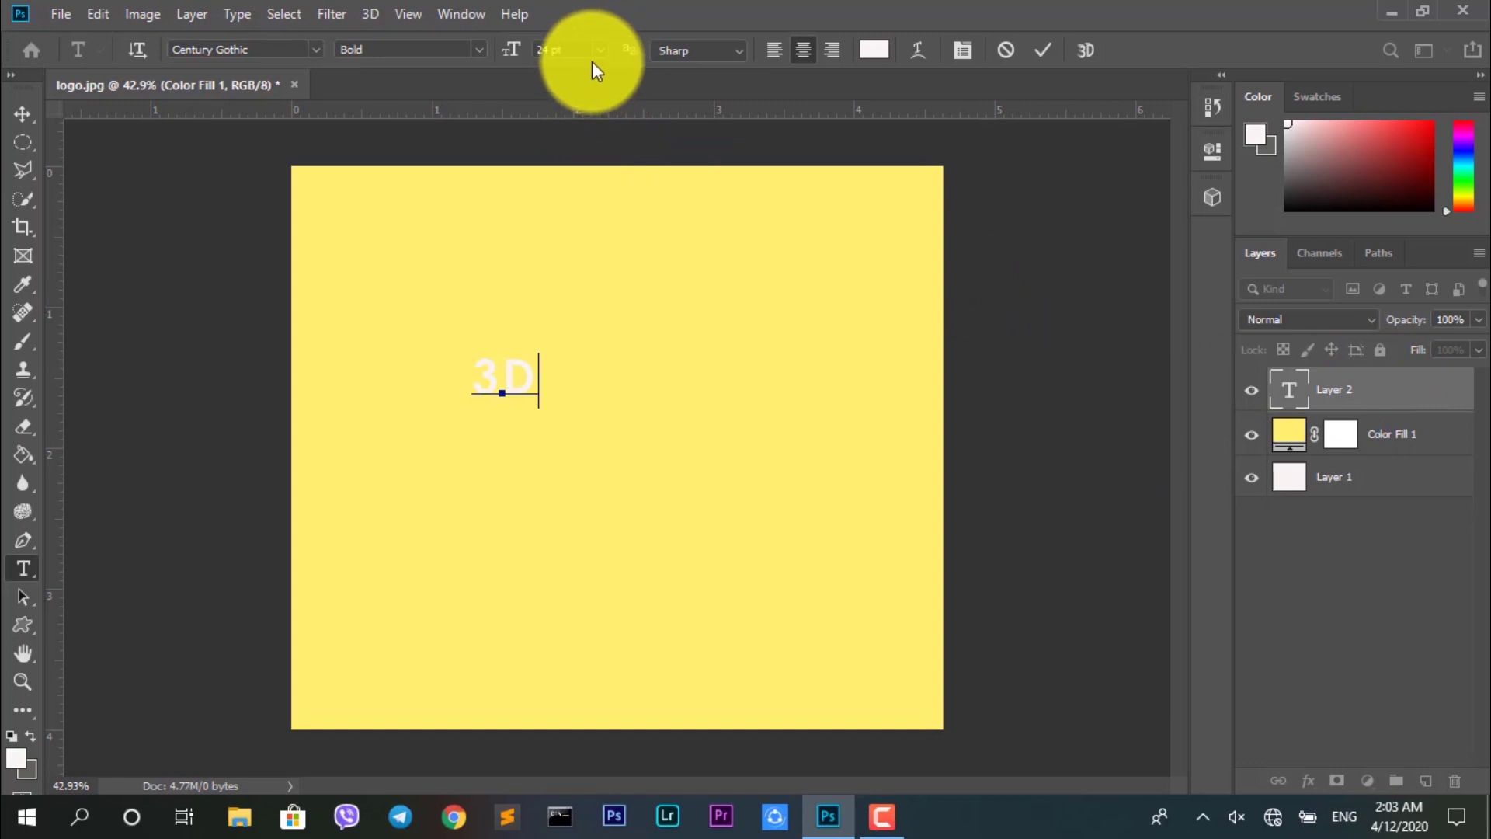
pyautogui.click(1341, 393)
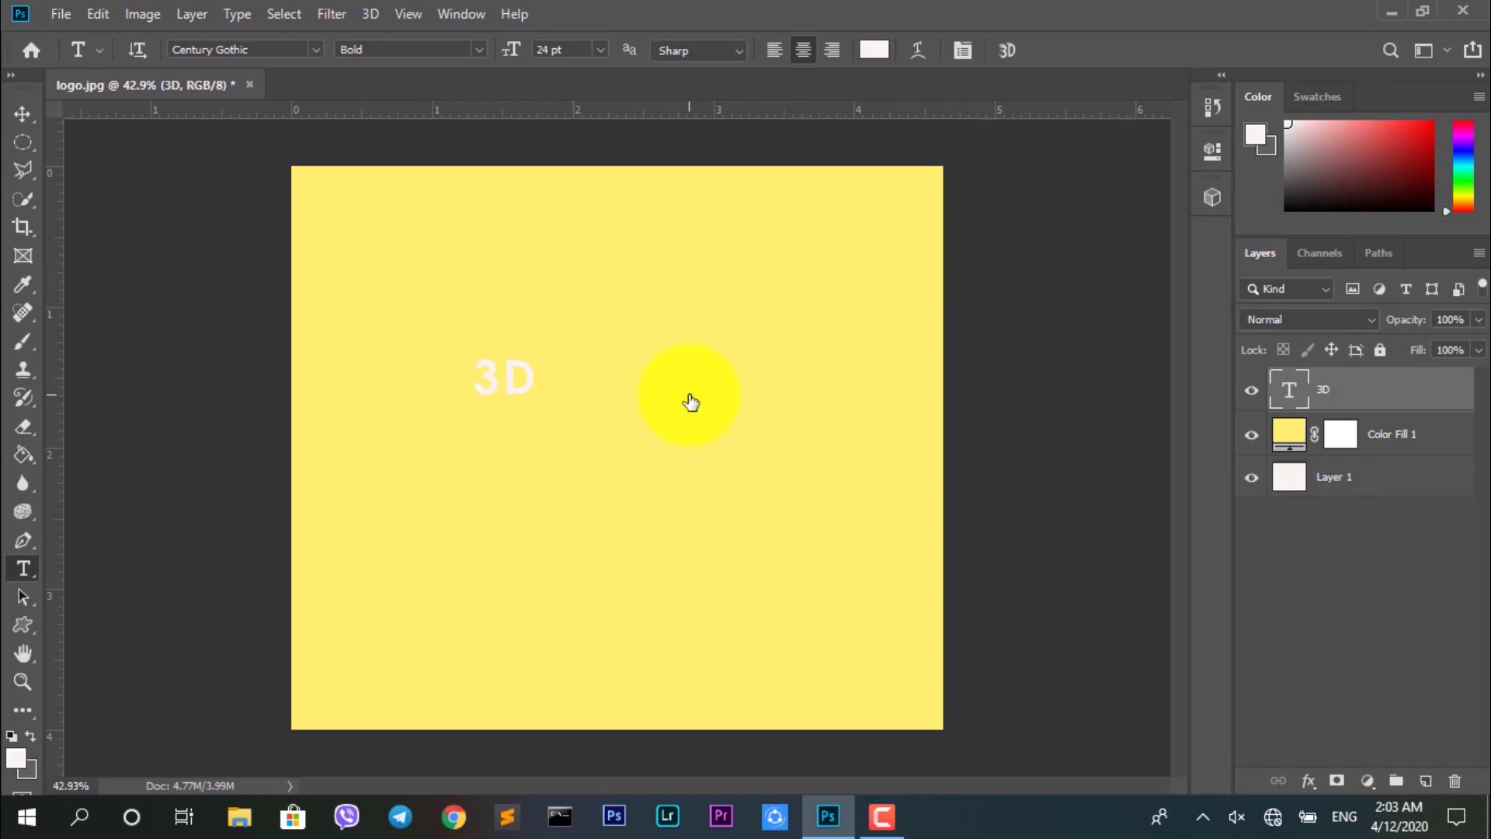
# Scale the 3D text to about 689% and position it centred horizontally in the upper part of the canvas.
pyautogui.hotkey('ctrl', 't')
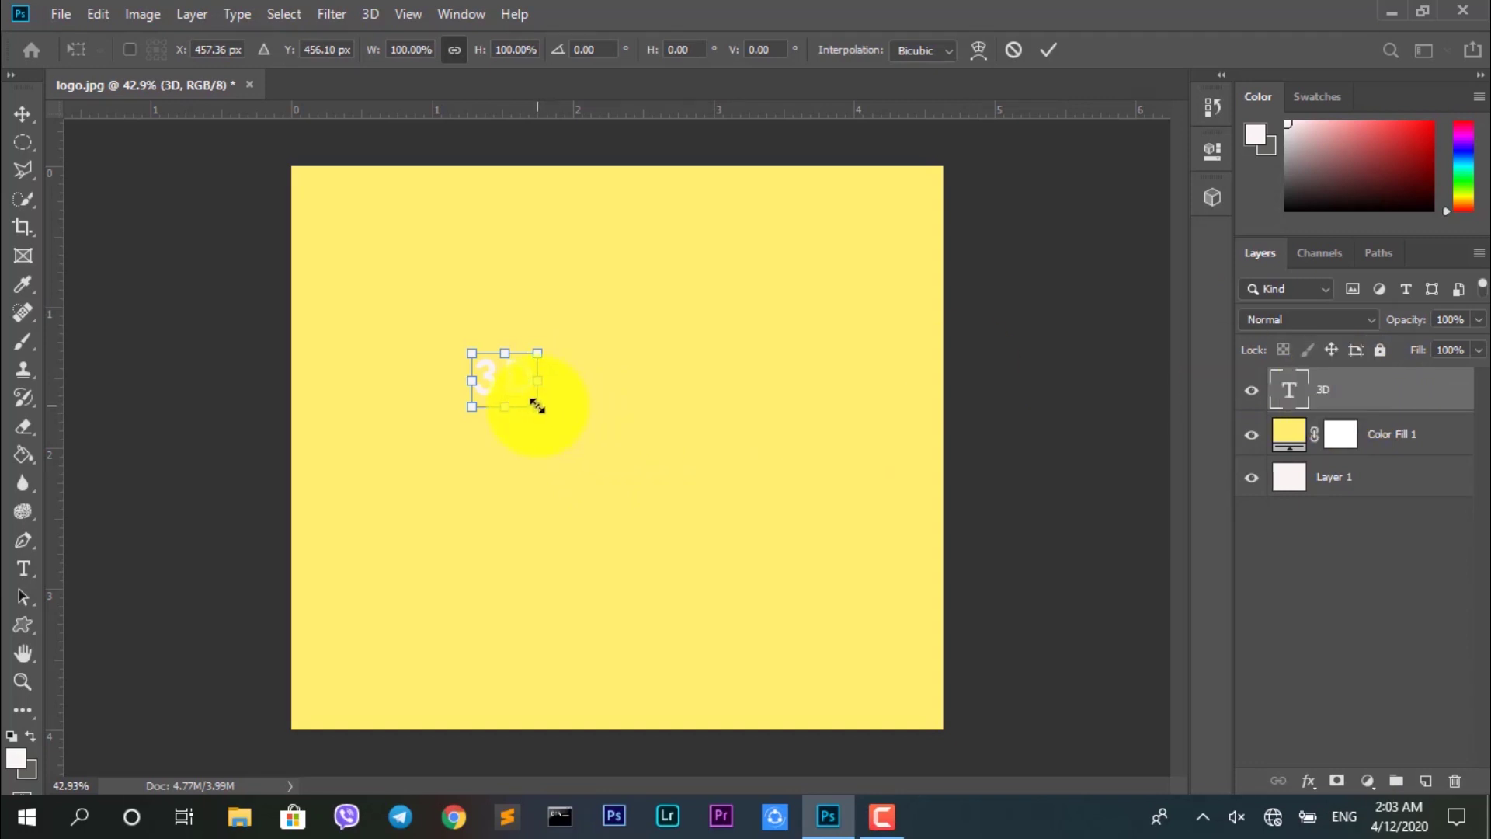
pyautogui.moveTo(537, 406); pyautogui.dragTo(1002, 749)
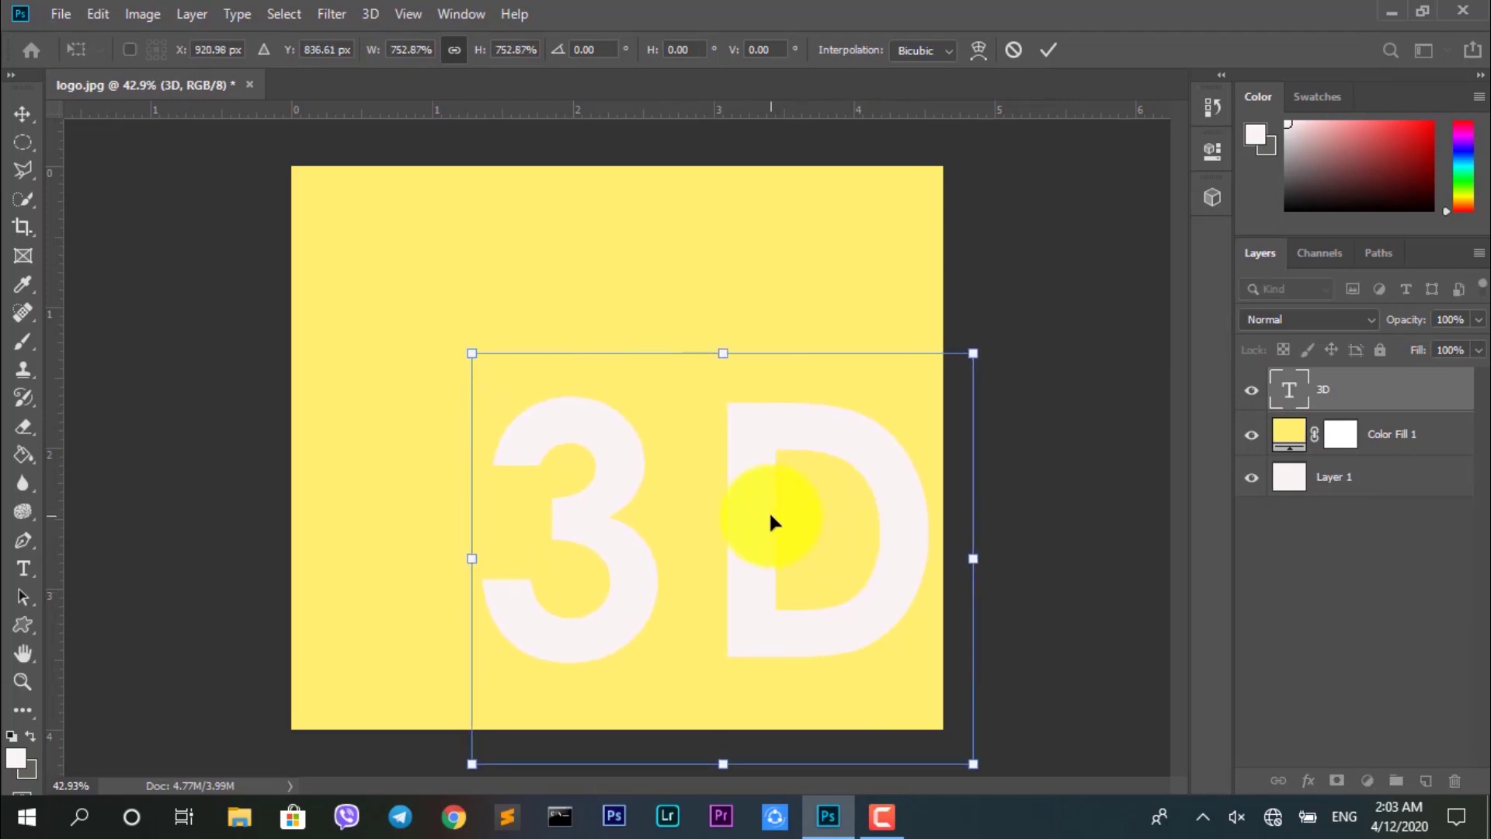
pyautogui.moveTo(773, 522); pyautogui.dragTo(678, 341)
pyautogui.moveTo(877, 588); pyautogui.dragTo(835, 556)
pyautogui.moveTo(628, 402); pyautogui.dragTo(639, 401)
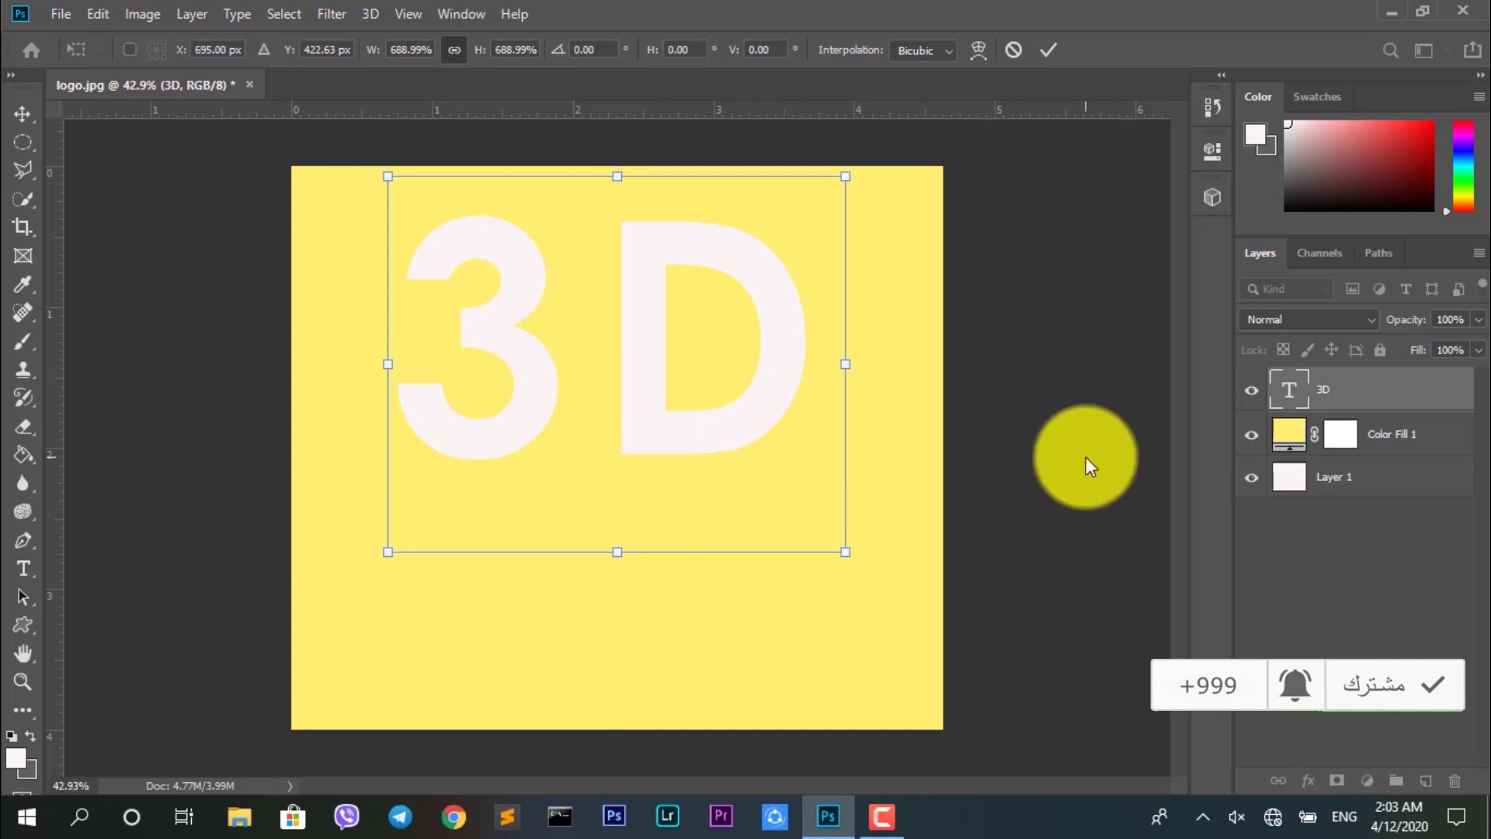
pyautogui.press('Return')
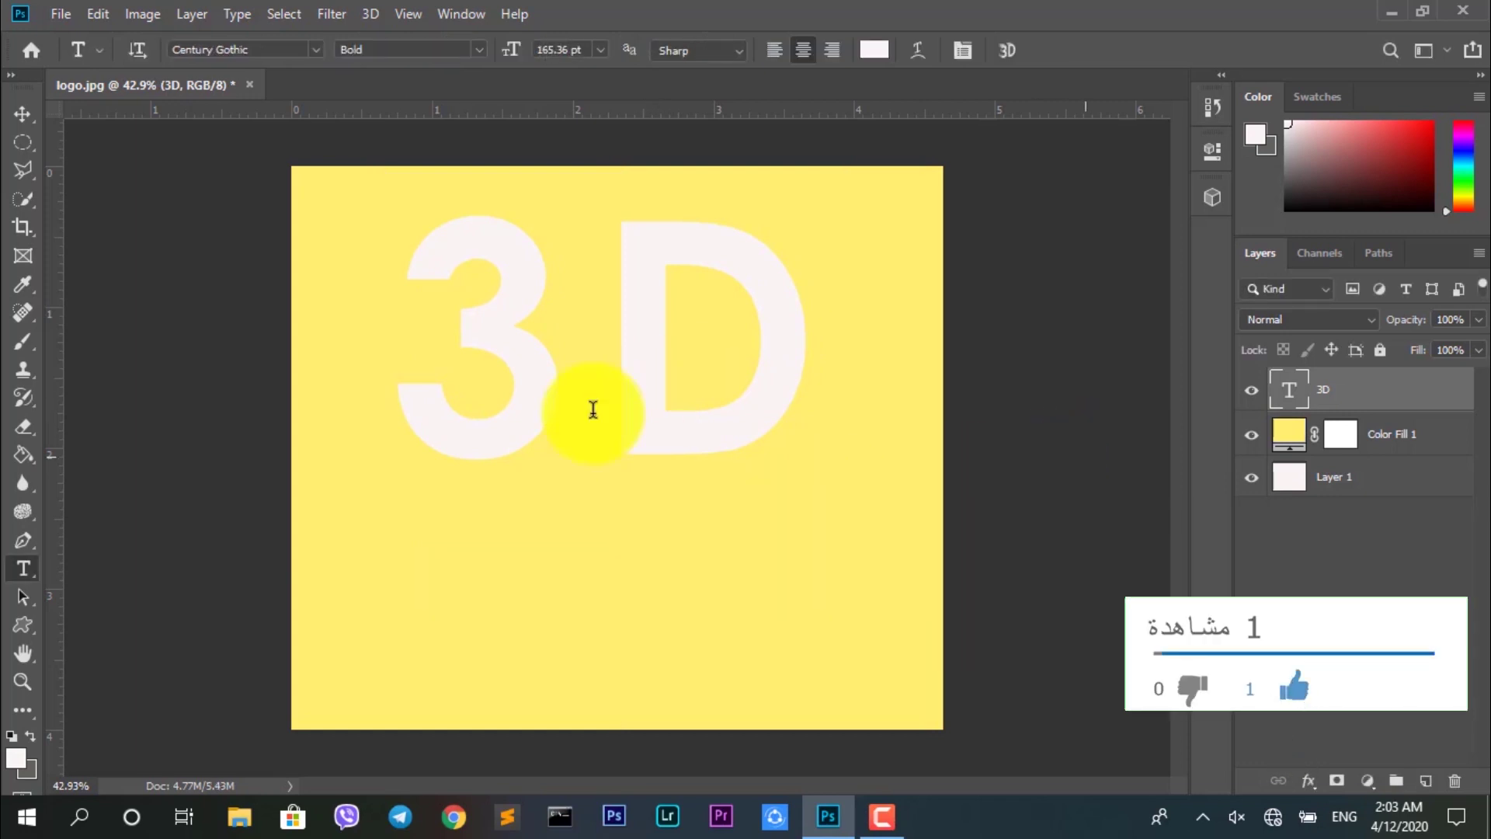
# Duplicate the 3D text layer and place the original in a new group beneath the copy.
pyautogui.moveTo(1285, 411); pyautogui.dragTo(1427, 778)
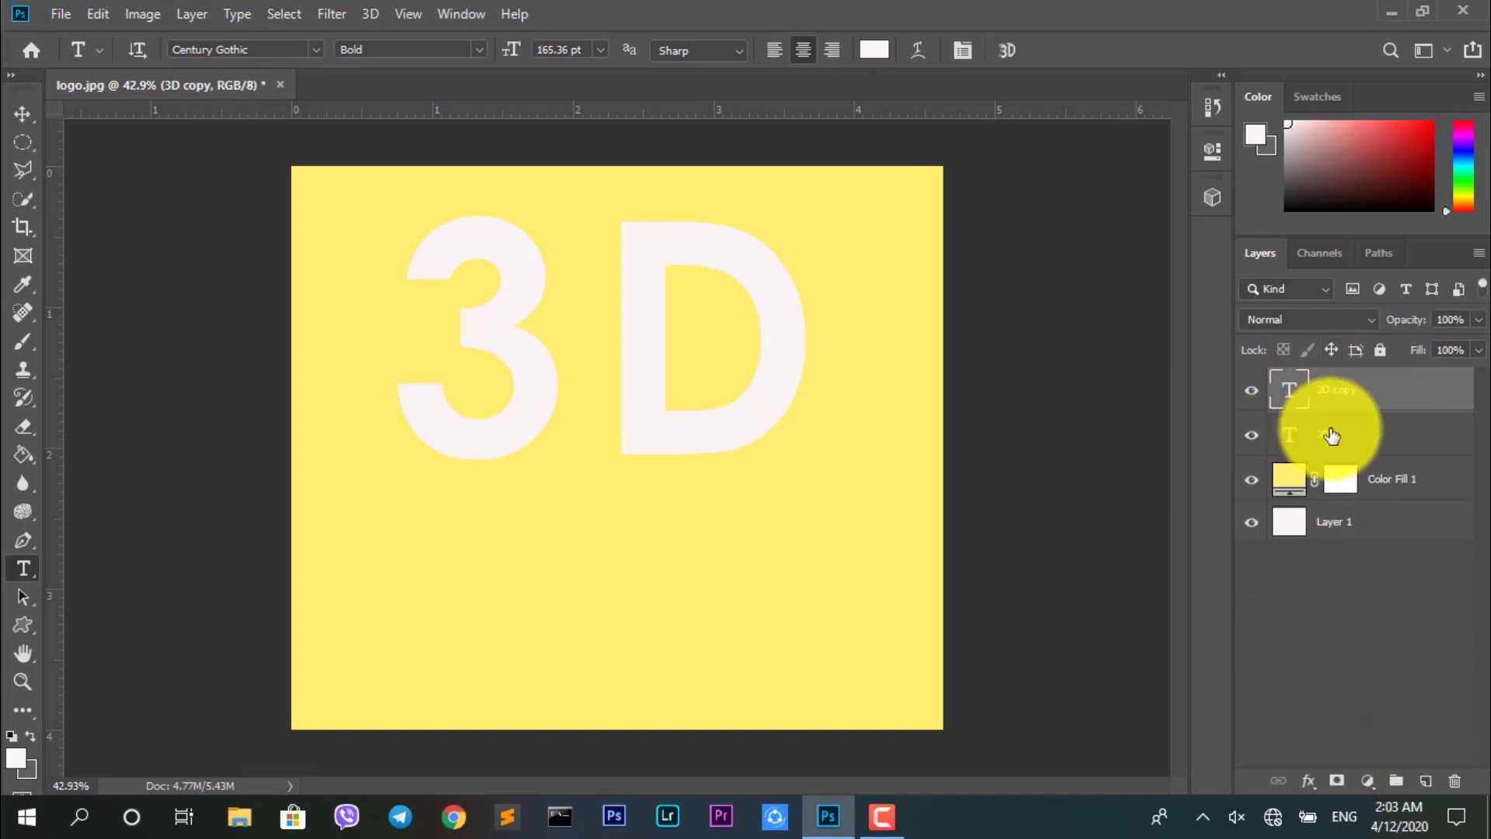
pyautogui.moveTo(1331, 437); pyautogui.dragTo(1396, 780)
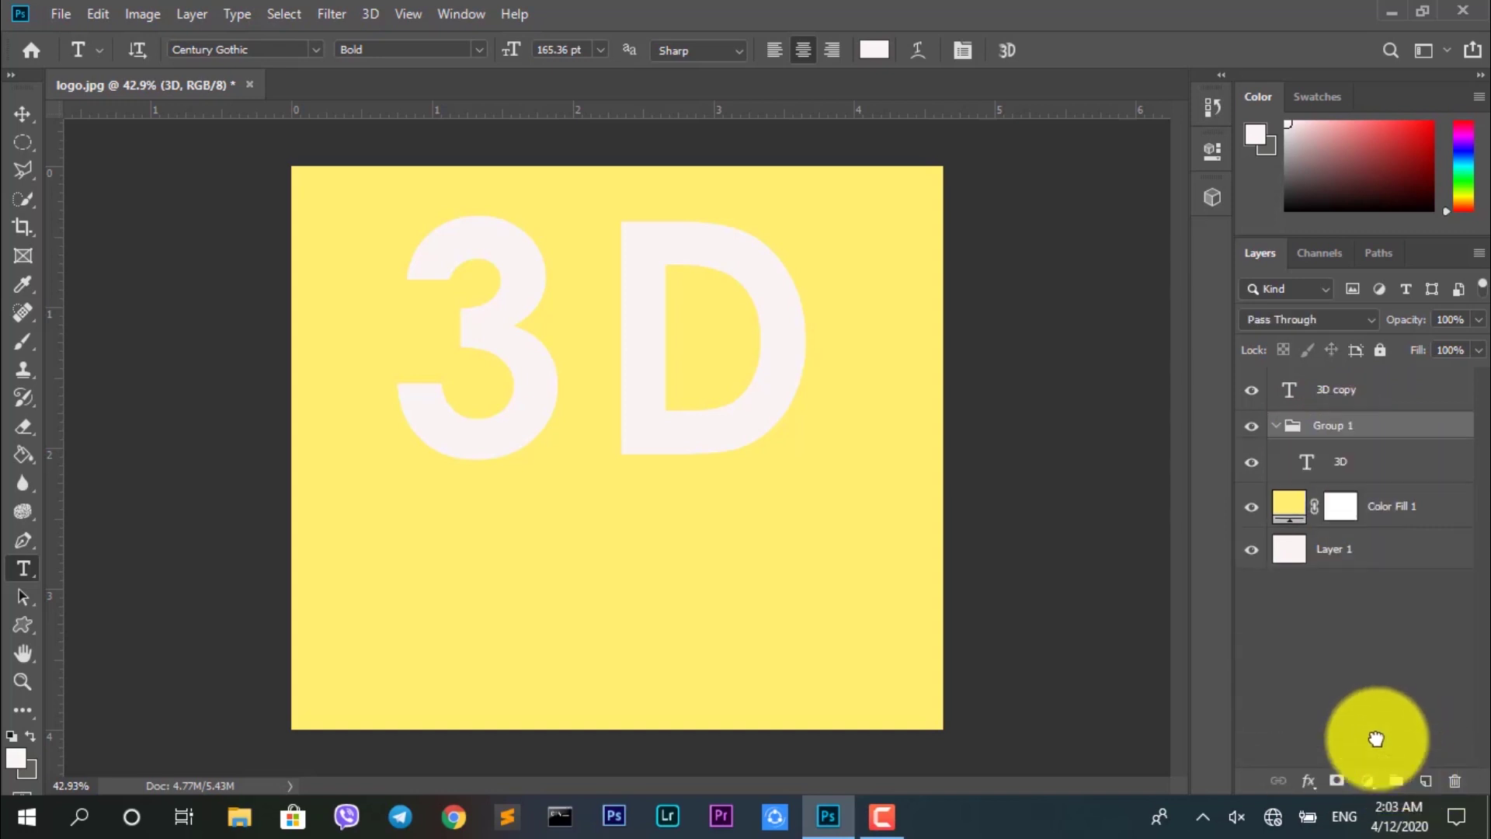
pyautogui.click(1252, 463)
pyautogui.click(1251, 464)
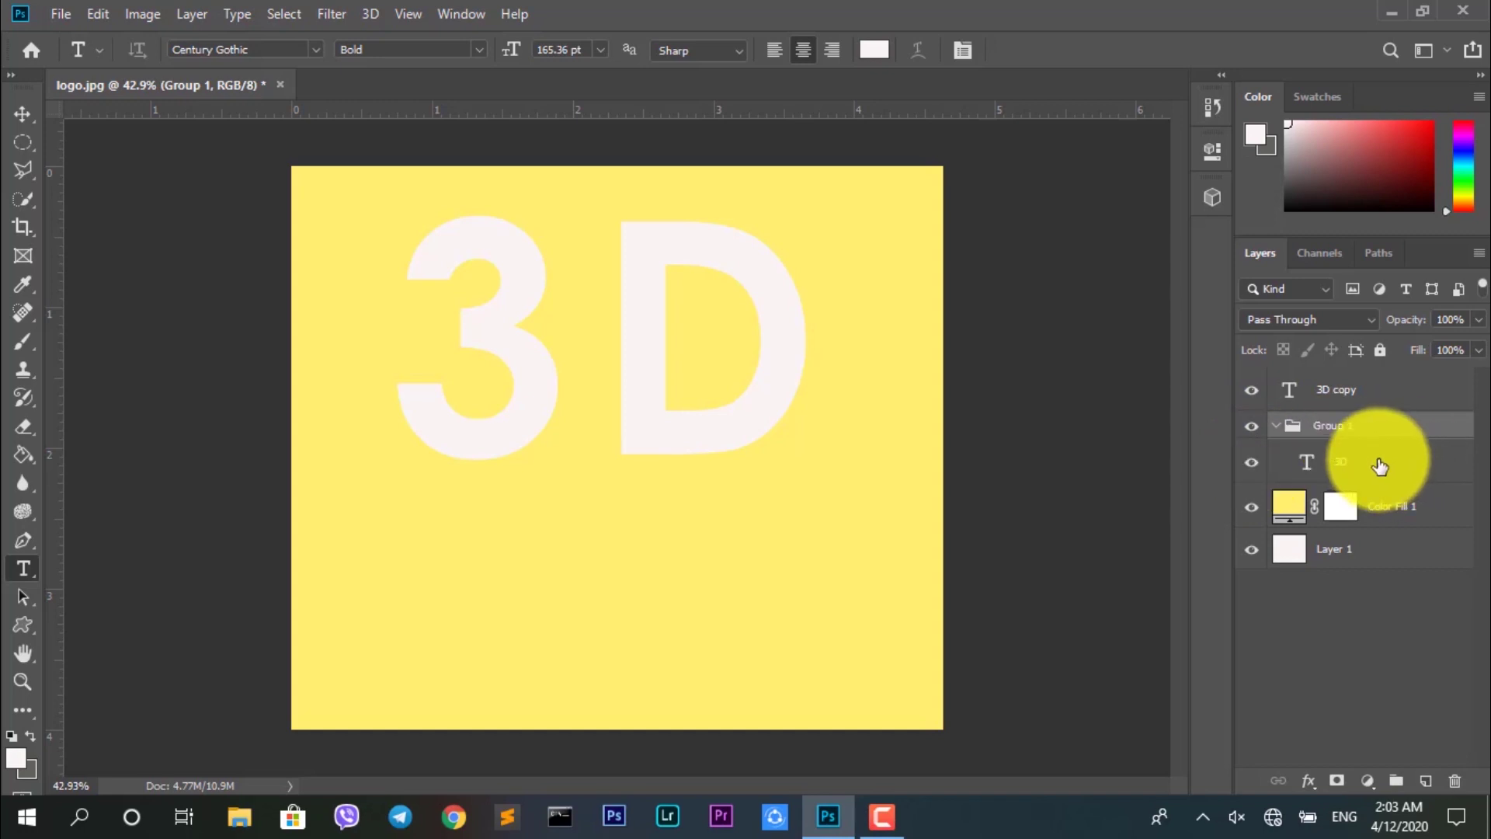
# Free-transform the 3D text layer inside Group 1, nudging it one step left and one down to X 692.67 px, Y 424.96 px.
pyautogui.click(1376, 466)
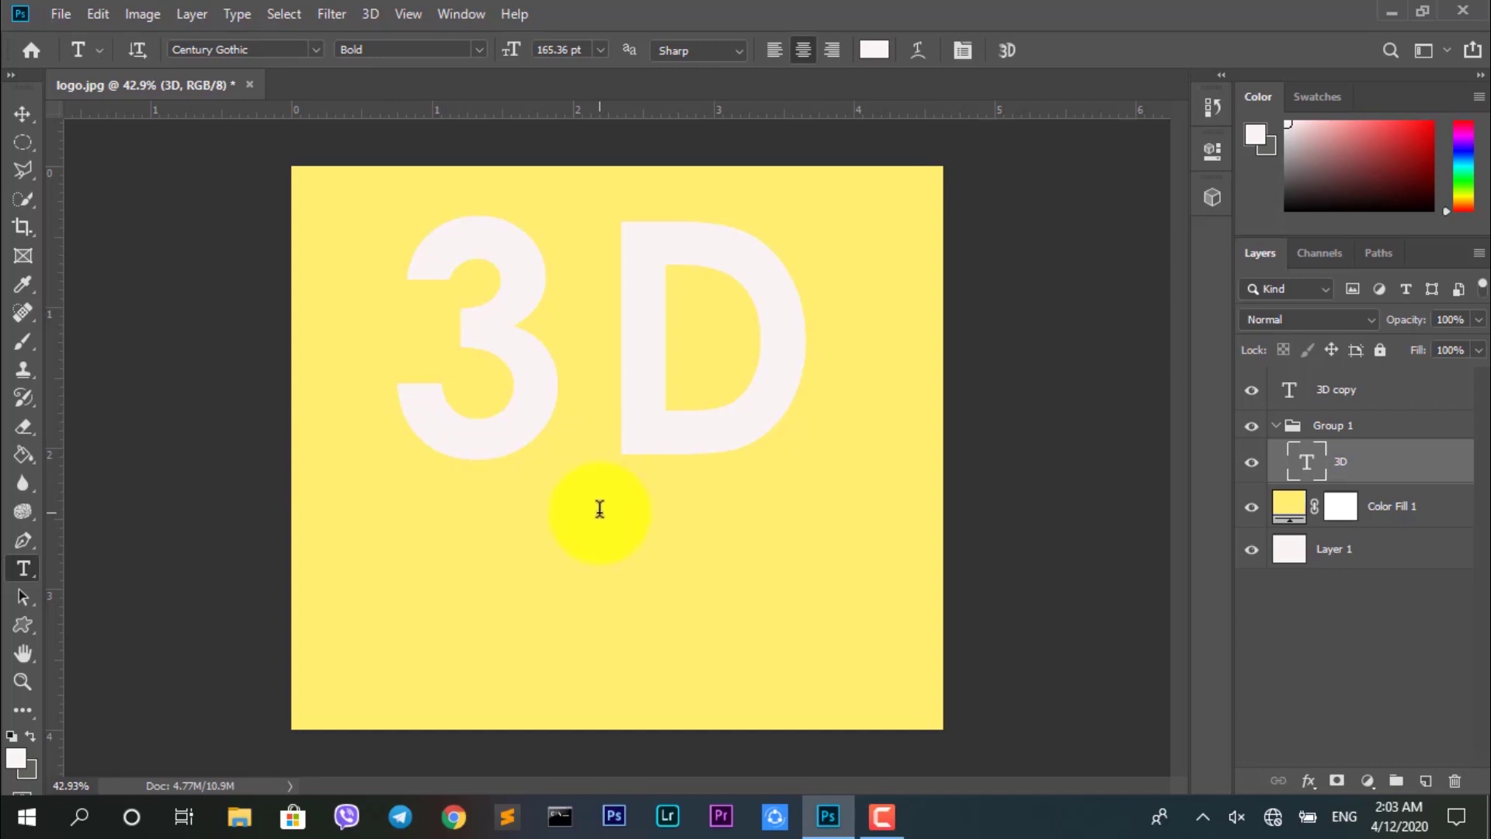
pyautogui.hotkey('ctrl', 't')
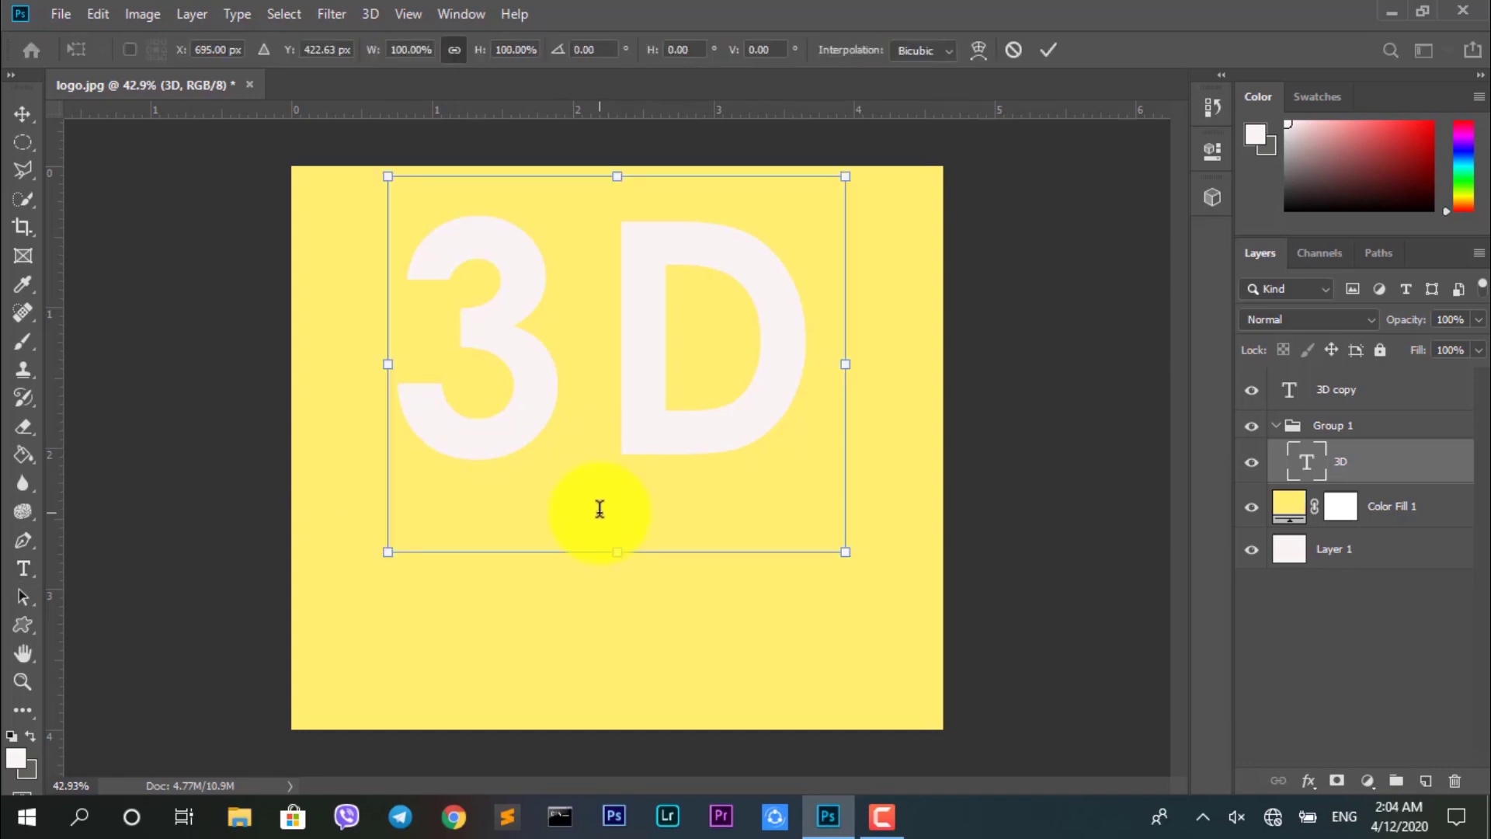
pyautogui.press('Left')
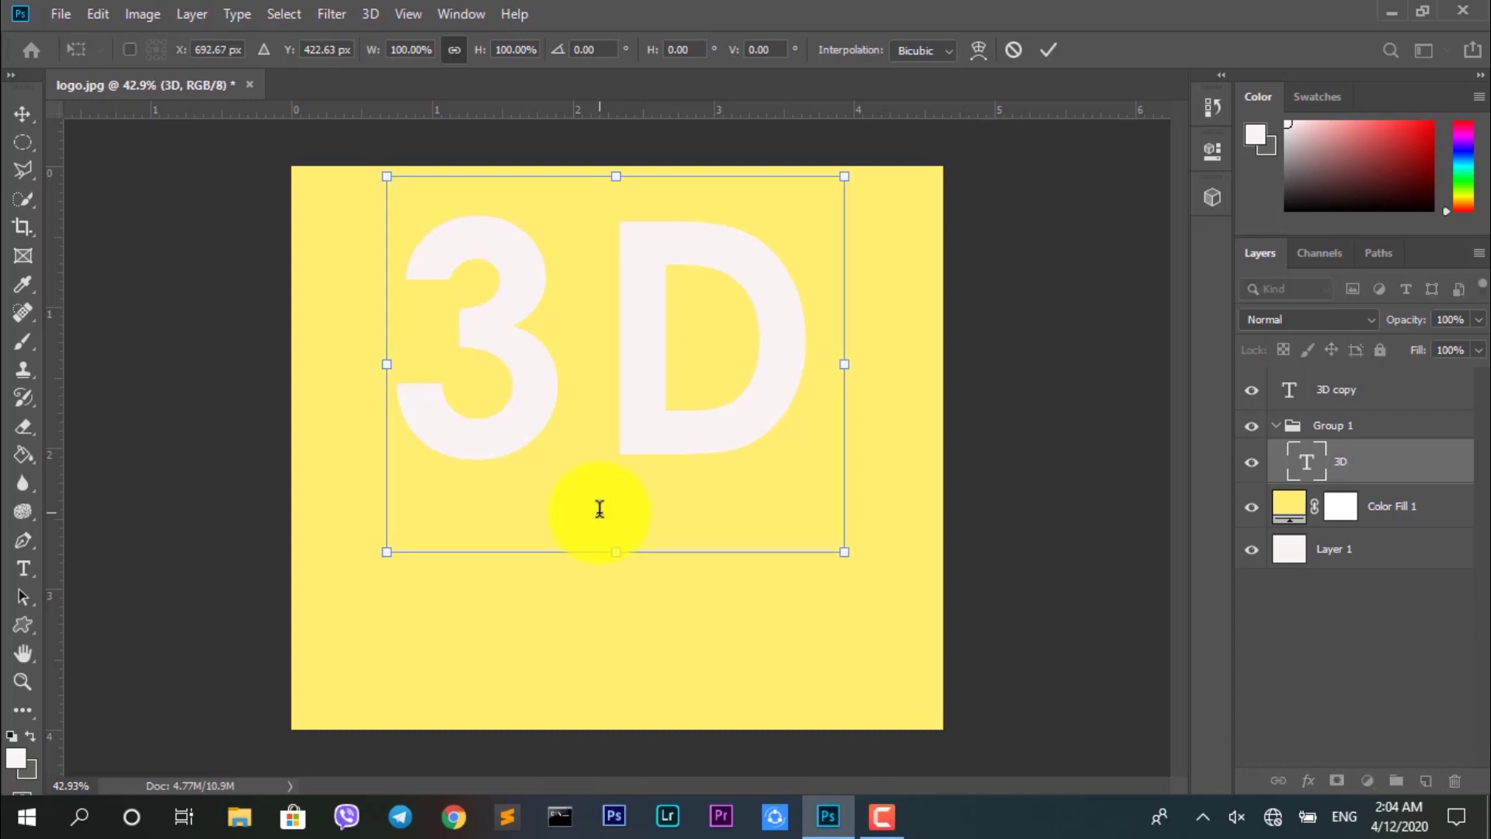
pyautogui.press('Down')
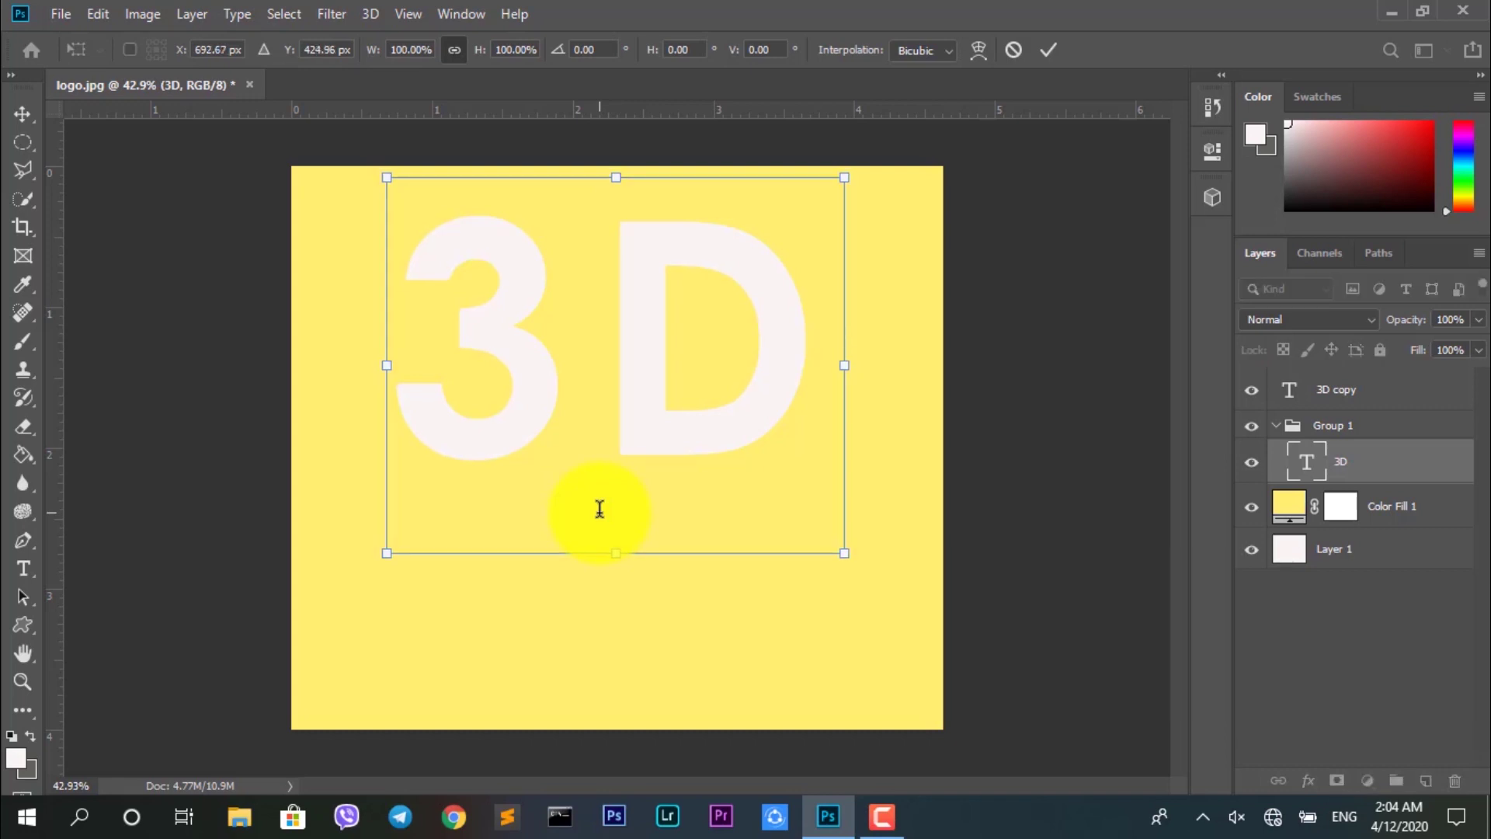
pyautogui.press('Return')
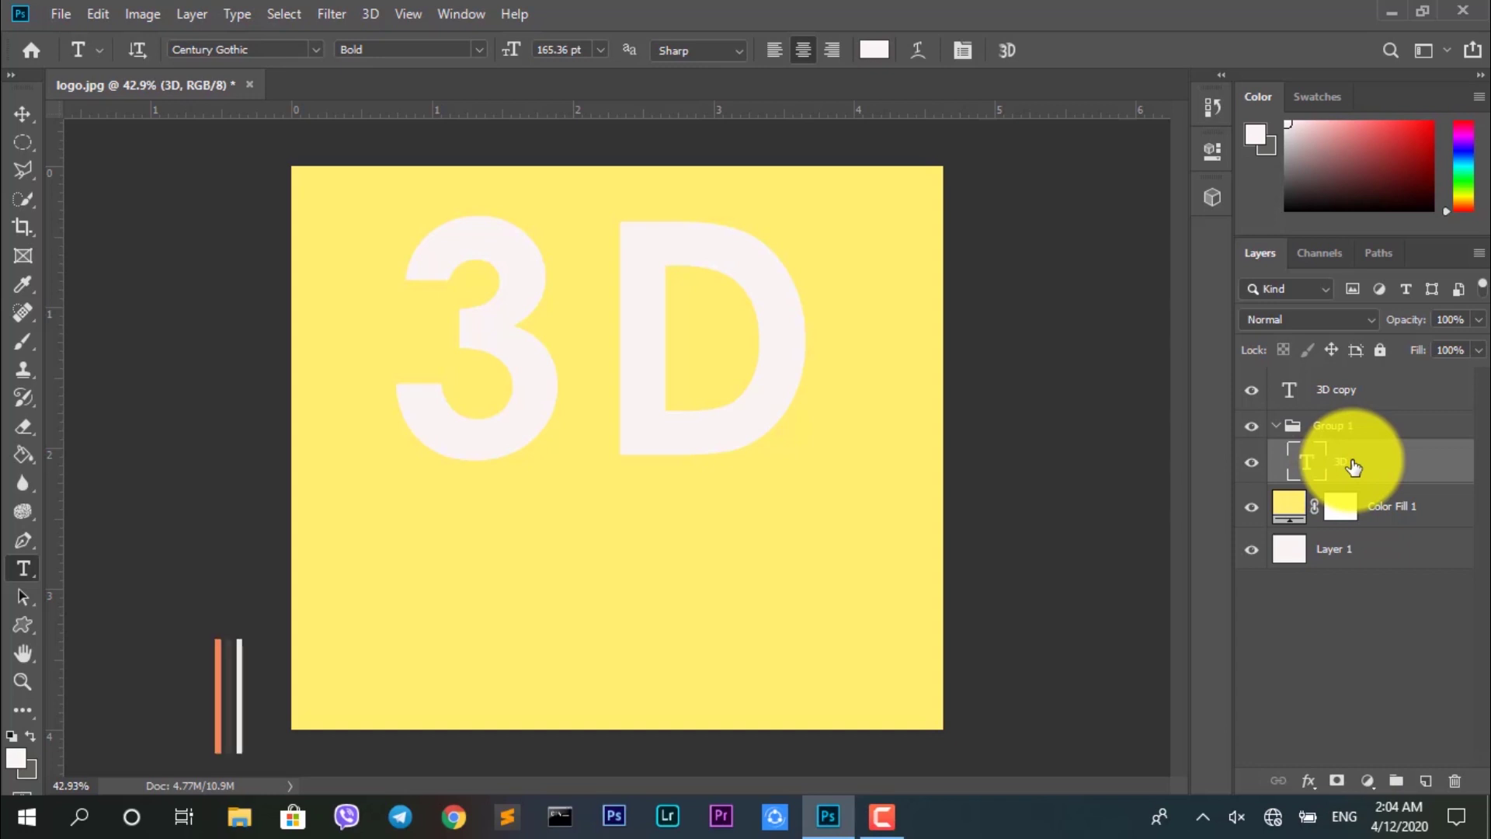
# Repeat the nudge transform on successive duplicates of the grouped 3D text 29 times to build a diagonal extrusion.
pyautogui.hotkey('ctrl', 'shift', 'alt', 't')
pyautogui.hotkey('ctrl', 'shift', 'alt', 't')
pyautogui.hotkey('ctrl', 'shift', 'alt', 't')
pyautogui.hotkey('ctrl', 'shift', 'alt', 't')
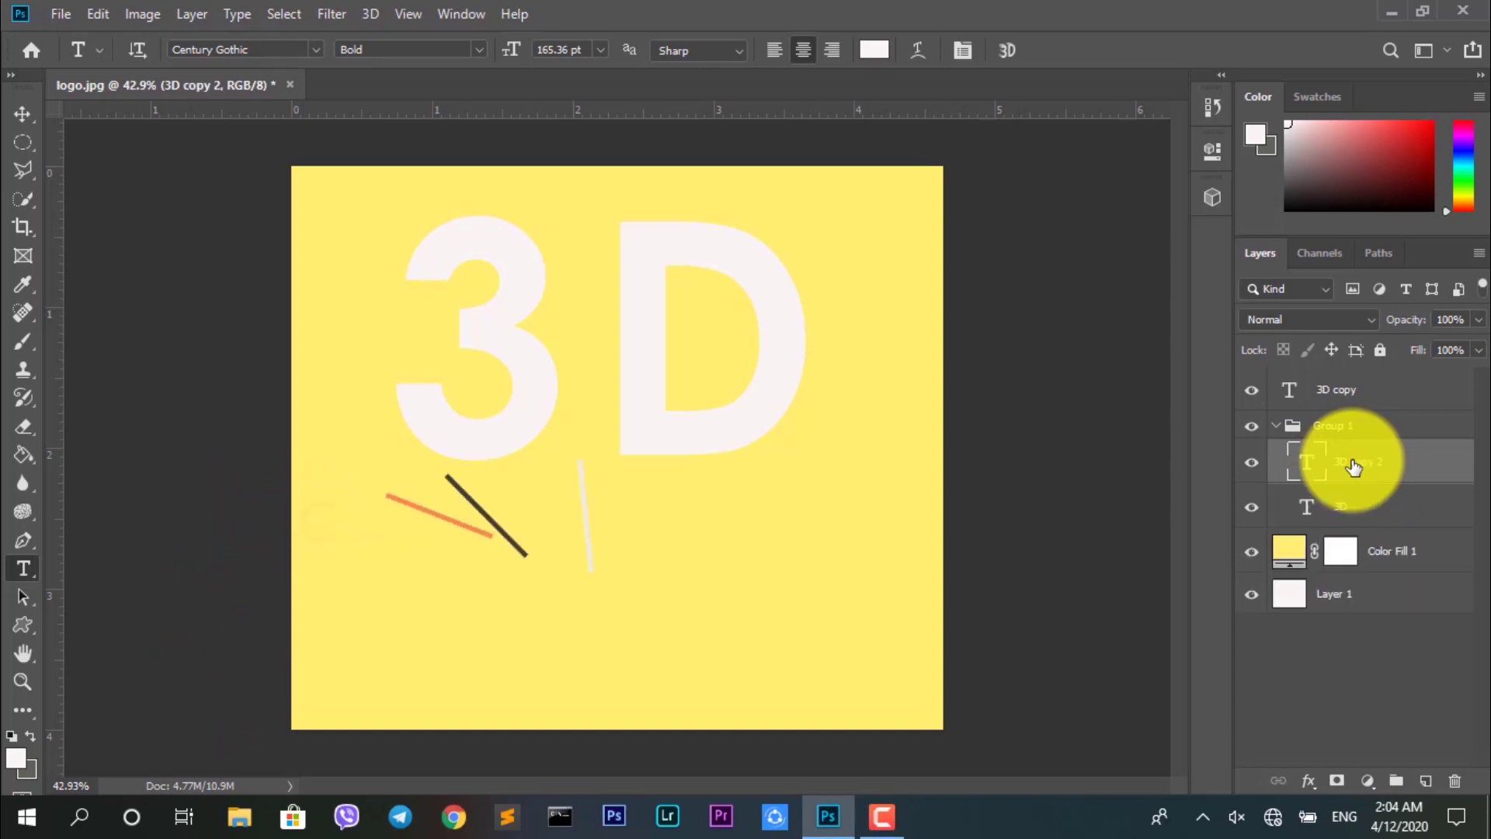
pyautogui.hotkey('ctrl', 'shift', 'alt', 't')
pyautogui.hotkey('ctrl', 'shift', 'alt', 't')
pyautogui.hotkey('ctrl', 'shift', 'alt', 't')
pyautogui.hotkey('ctrl', 'shift', 'alt', 't')
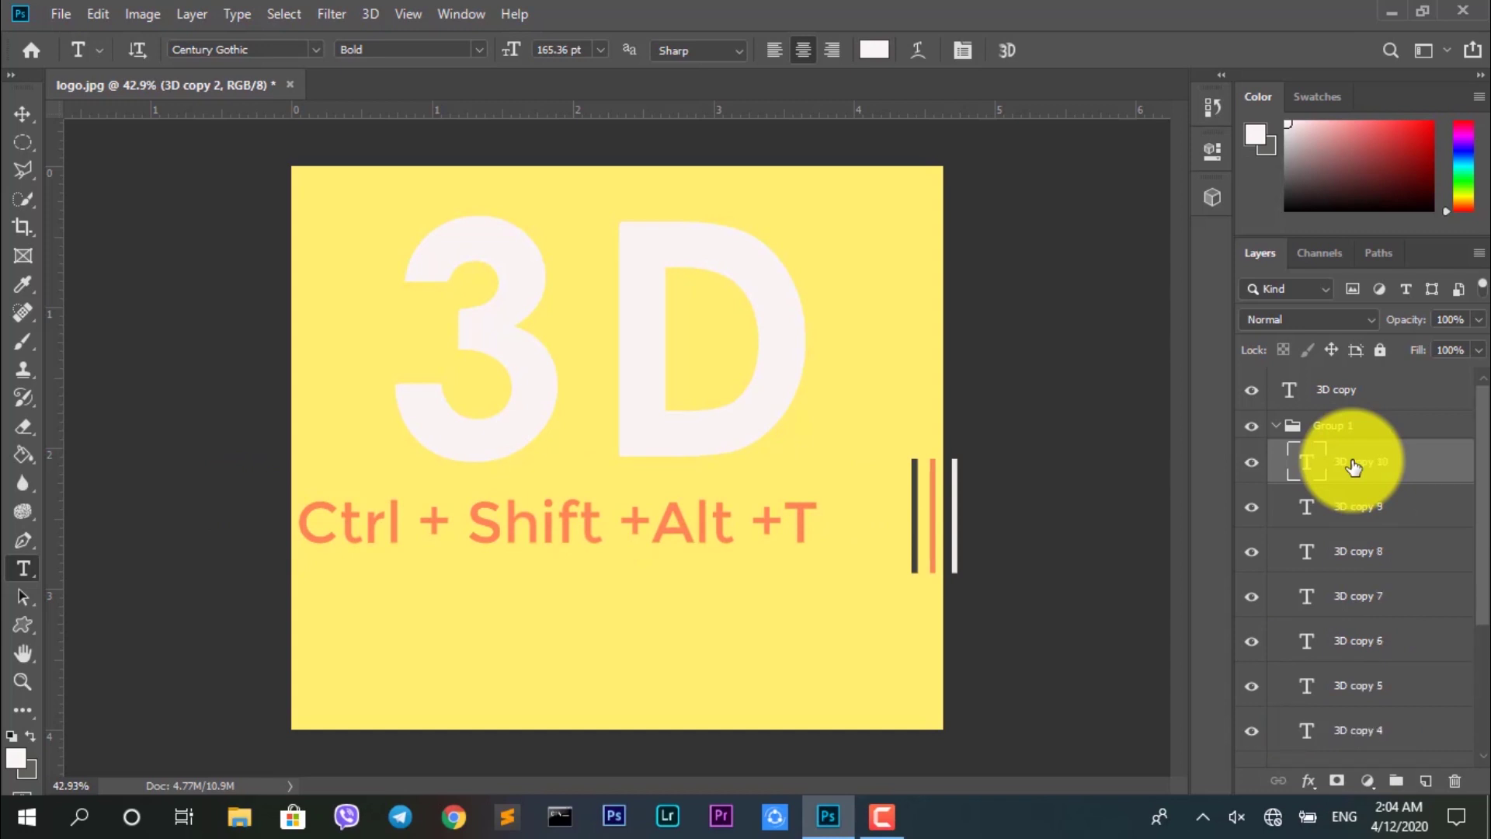
pyautogui.hotkey('ctrl', 'shift', 'alt', 't')
pyautogui.hotkey('ctrl', 'shift', 'alt', 't')
pyautogui.hotkey('ctrl', 'shift', 'alt', 't')
pyautogui.hotkey('ctrl', 'shift', 'alt', 't')
pyautogui.hotkey('ctrl', 'shift', 'alt', 't')
pyautogui.hotkey('ctrl', 'shift', 'alt', 't')
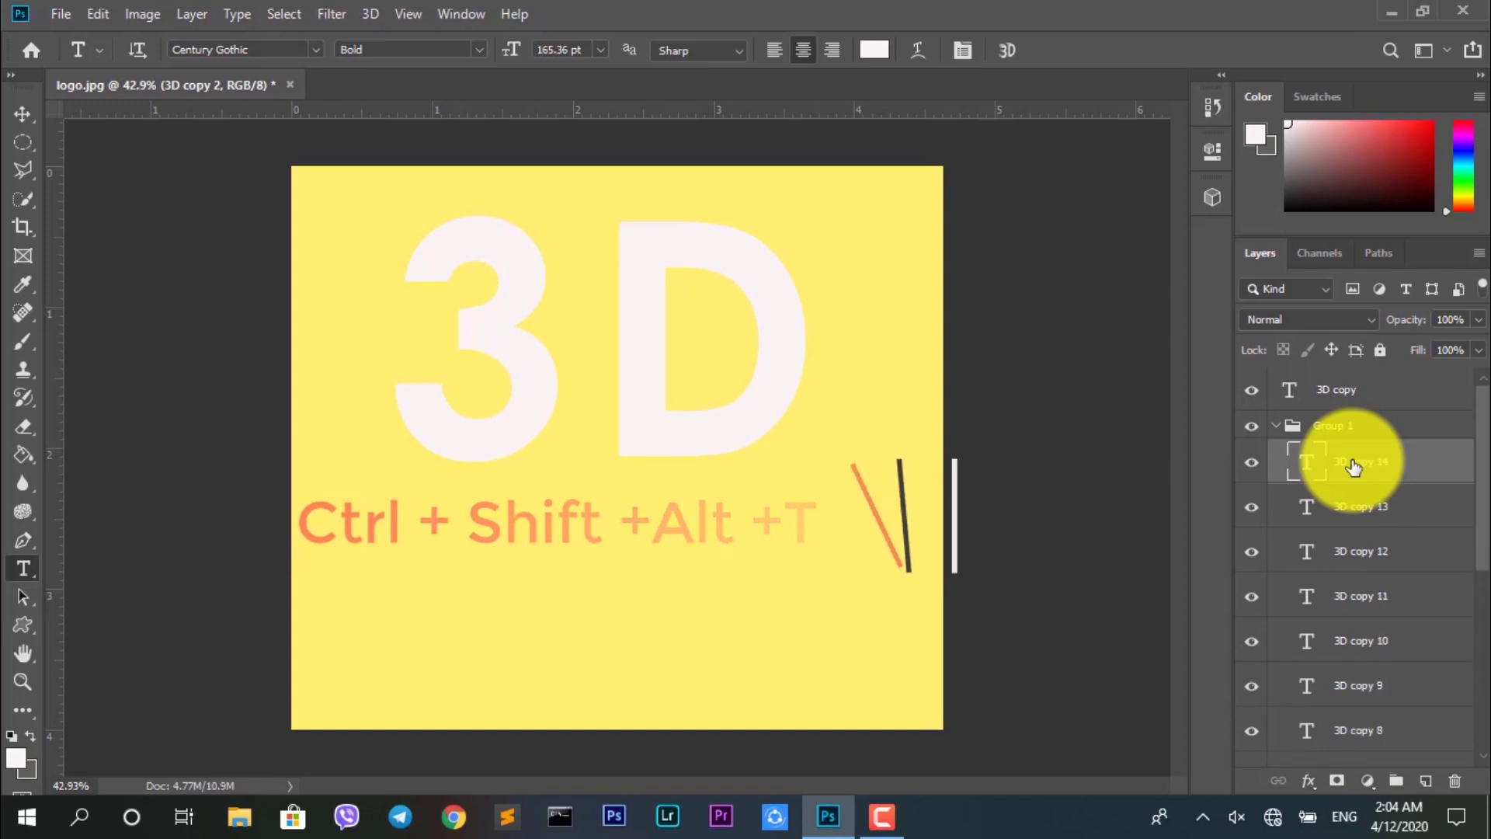
pyautogui.hotkey('ctrl', 'shift', 'alt', 't')
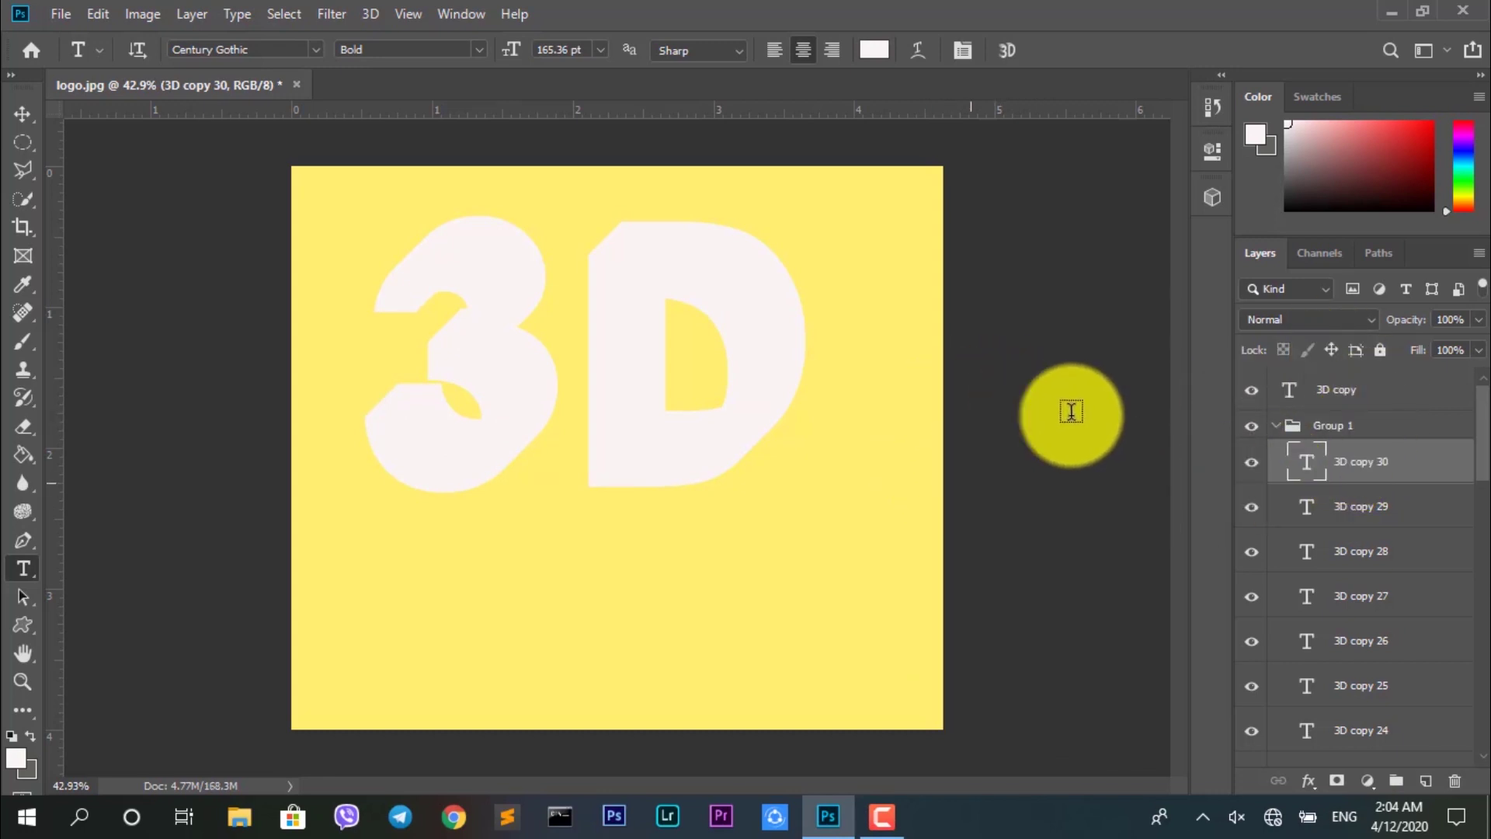
# Collapse Group 1 in the layer stack and add a Color Overlay layer style to the group.
pyautogui.click(1284, 429)
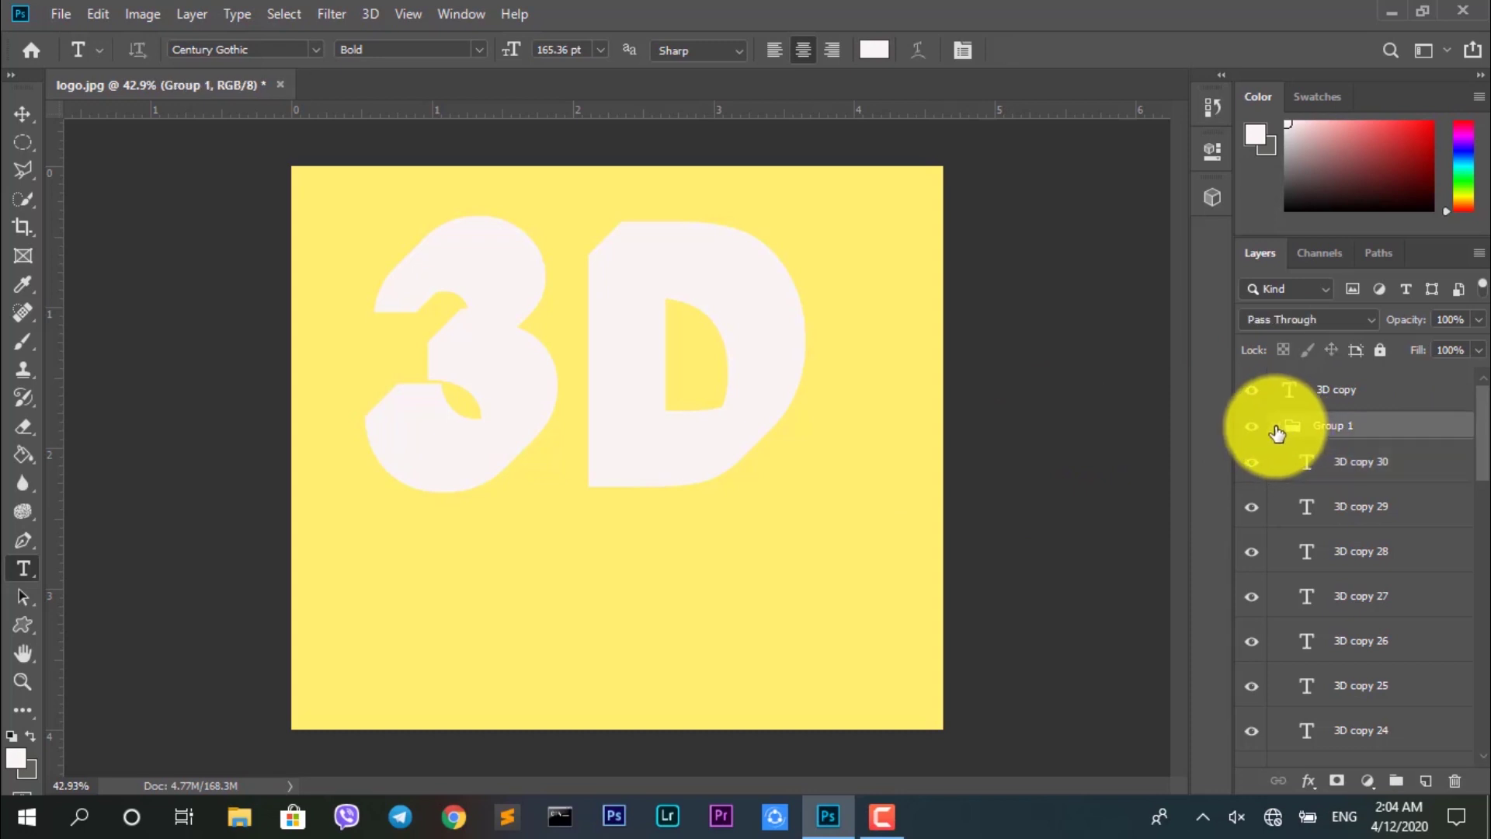
pyautogui.click(1278, 432)
pyautogui.click(1279, 433)
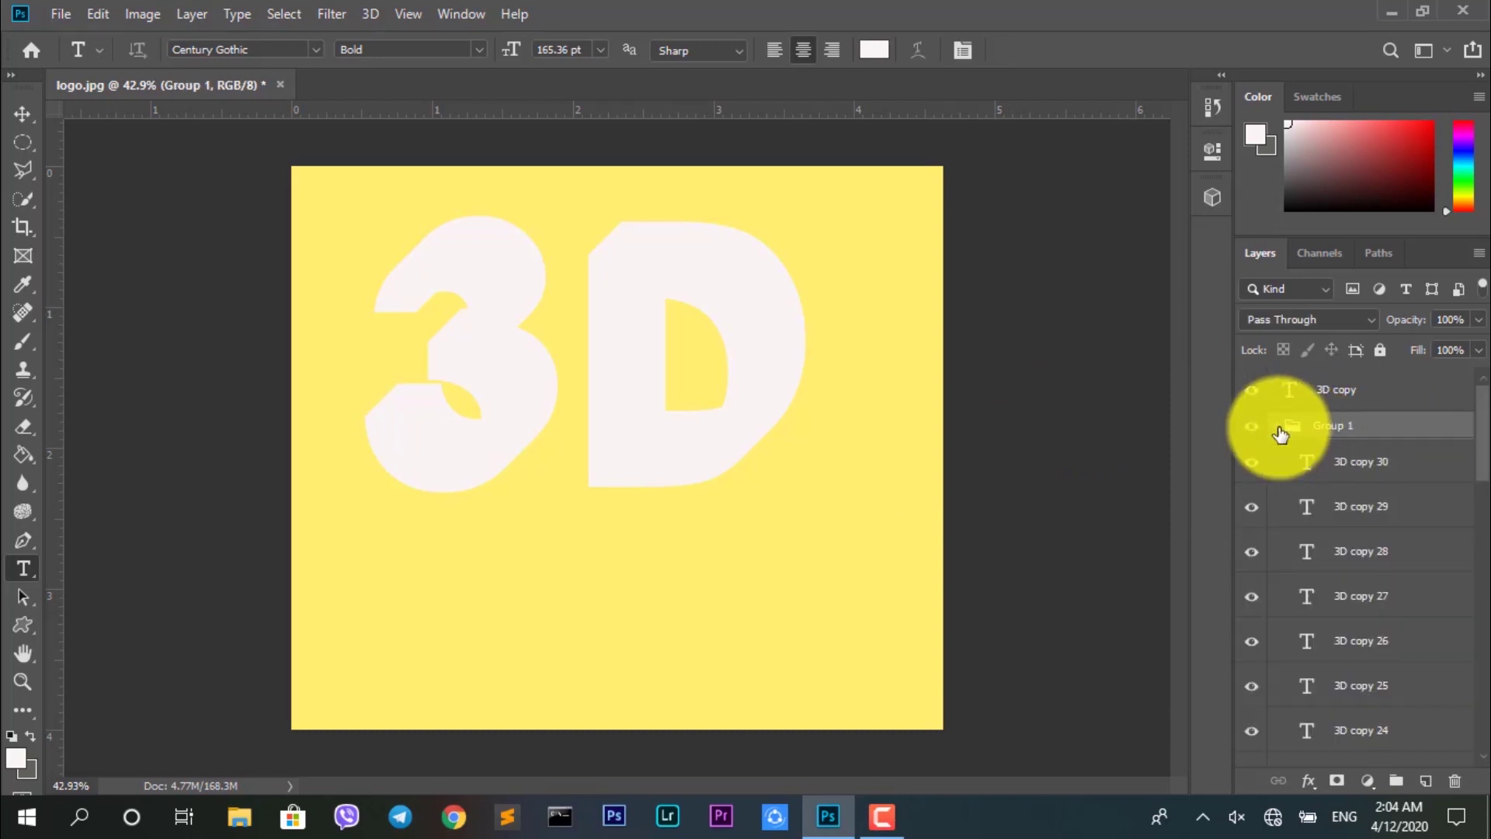
pyautogui.click(1279, 431)
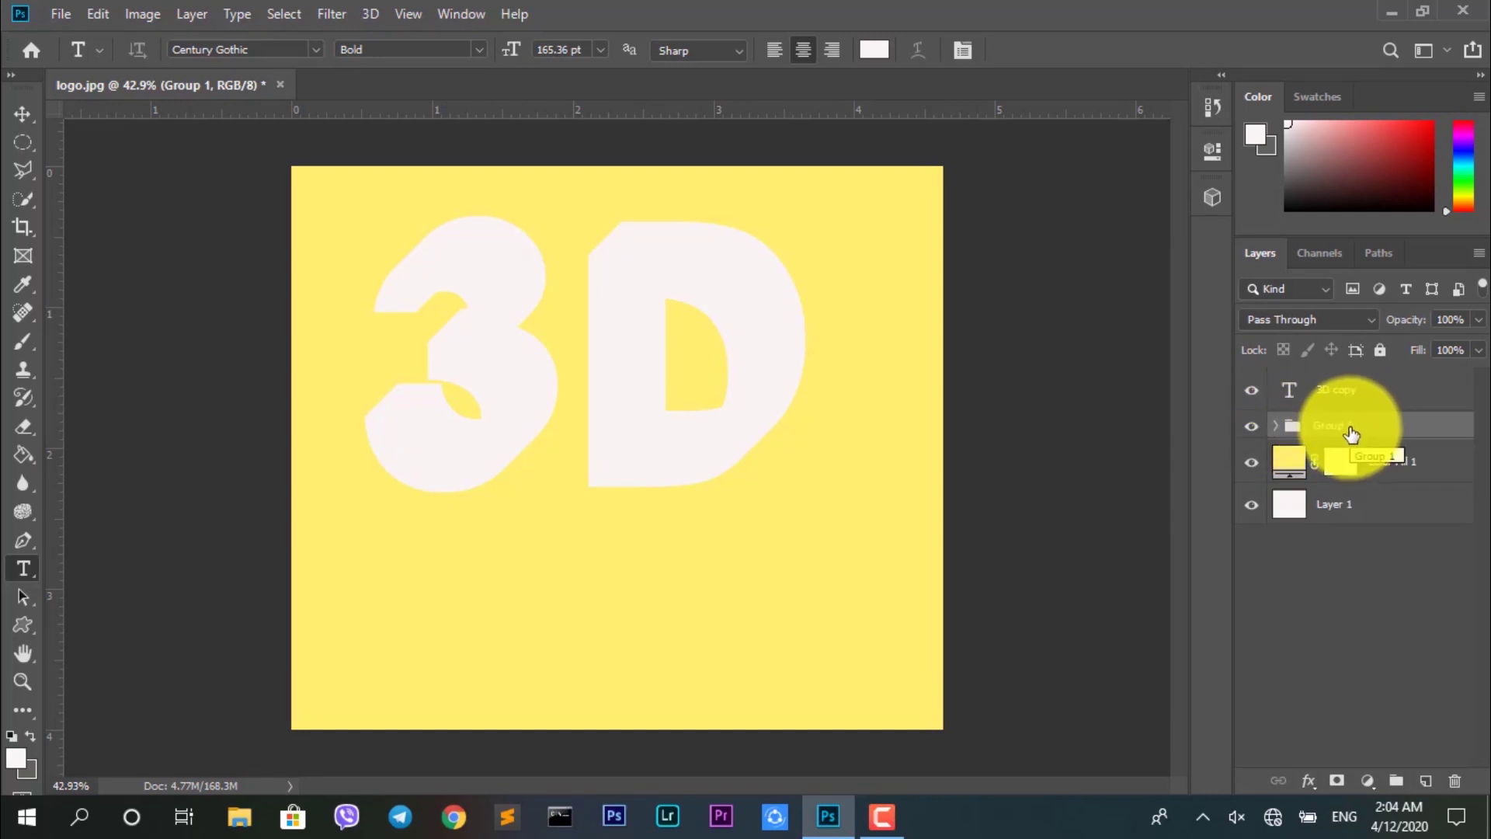
pyautogui.click(1306, 781)
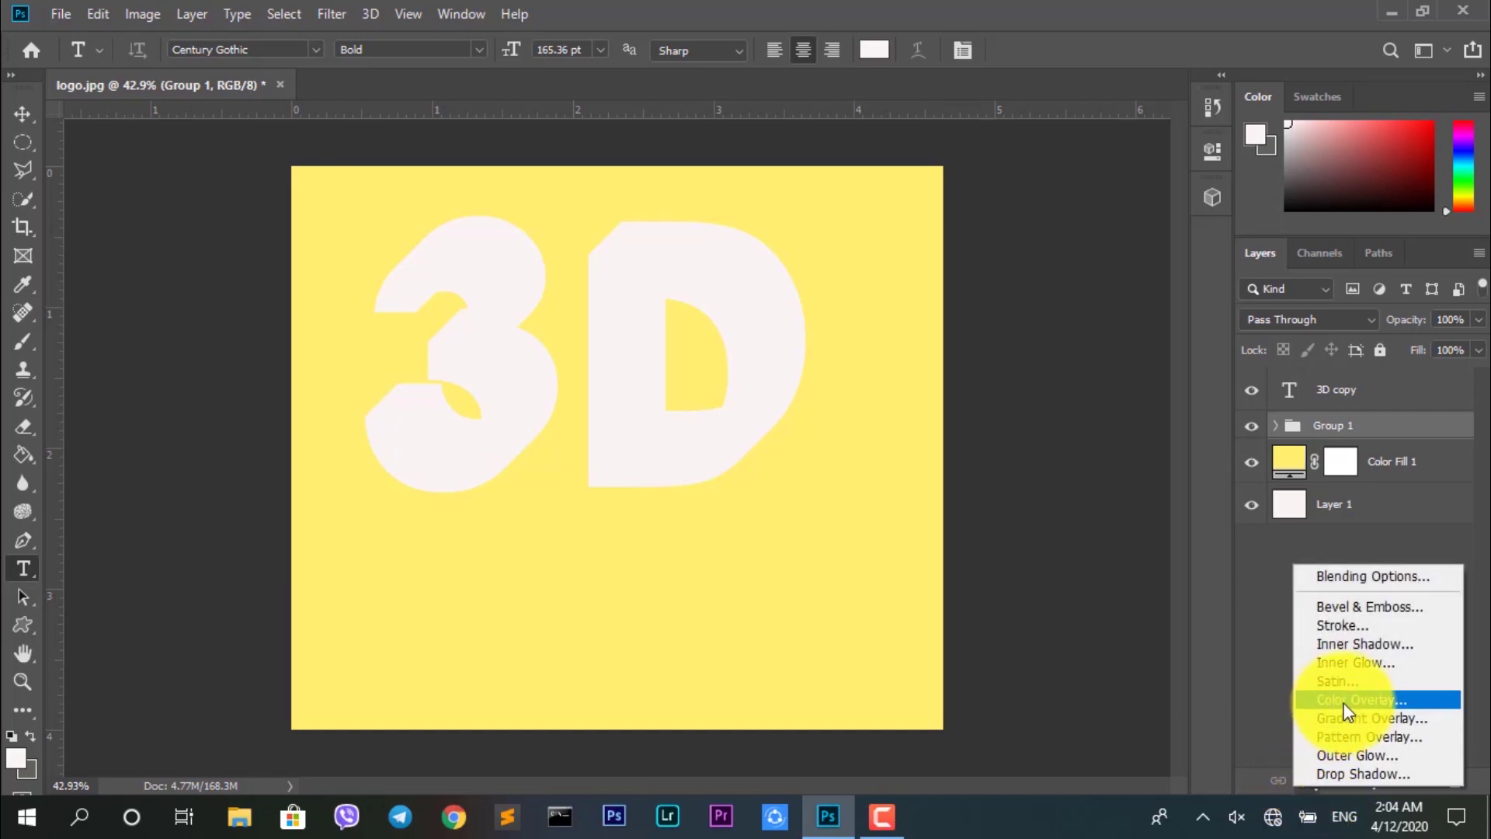
pyautogui.press('Escape')
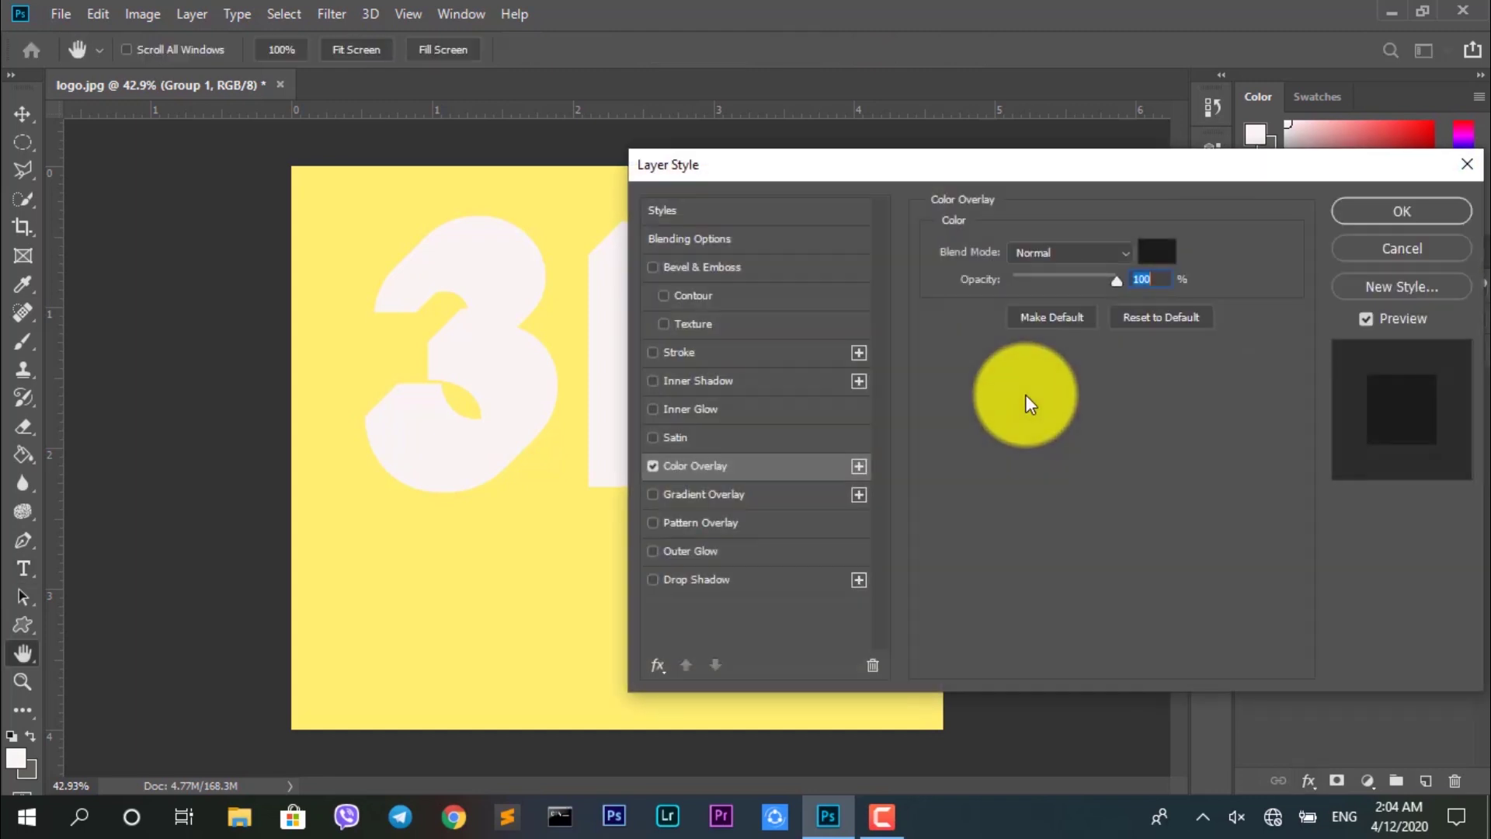
pyautogui.moveTo(799, 166); pyautogui.dragTo(935, 165)
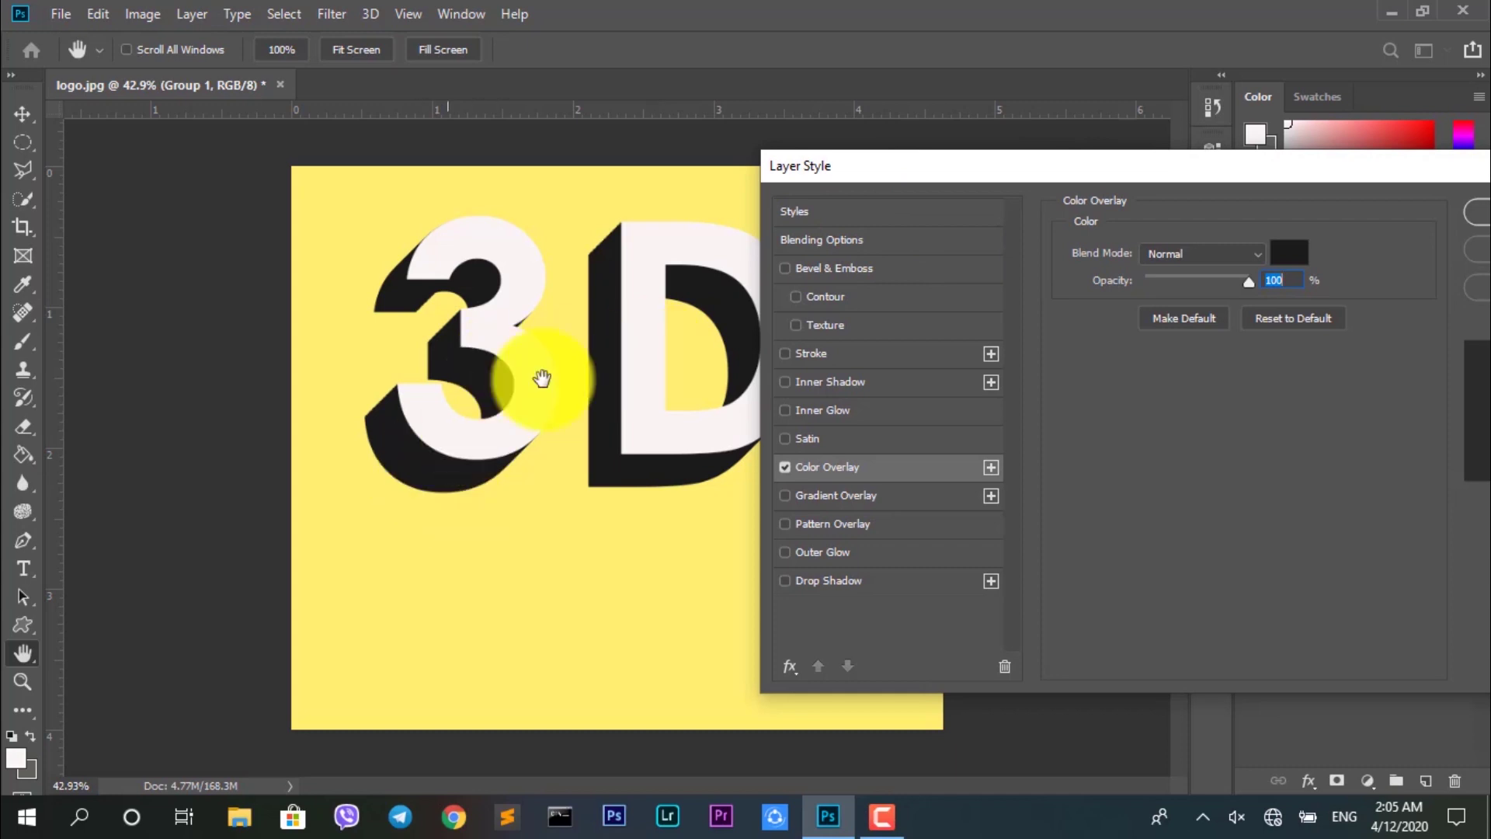
# Try bright red #fd0101 as the overlay colour of Group 1's extrusion.
pyautogui.click(1290, 251)
pyautogui.click(1188, 155)
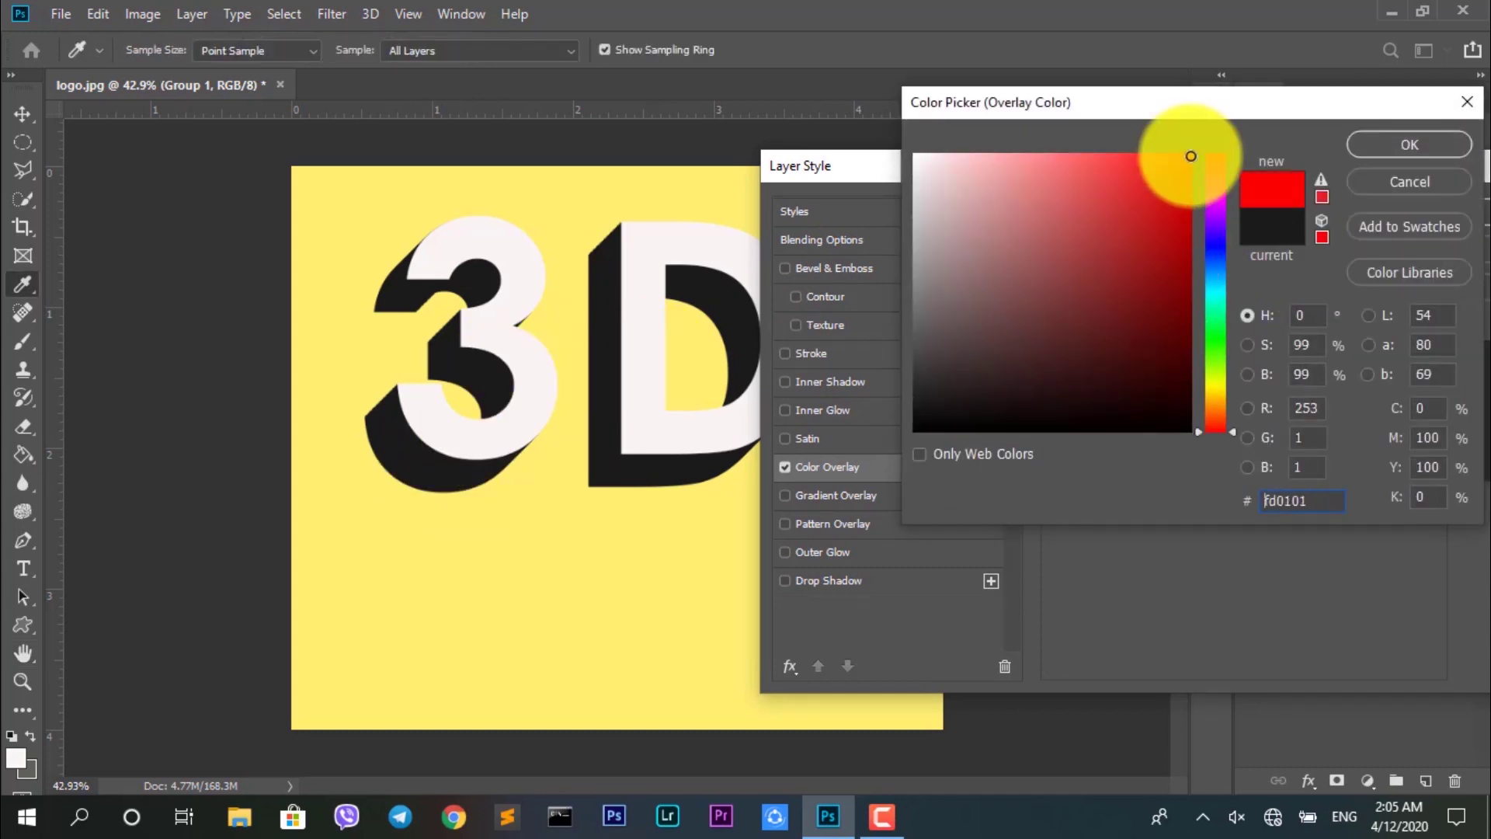
pyautogui.click(1368, 143)
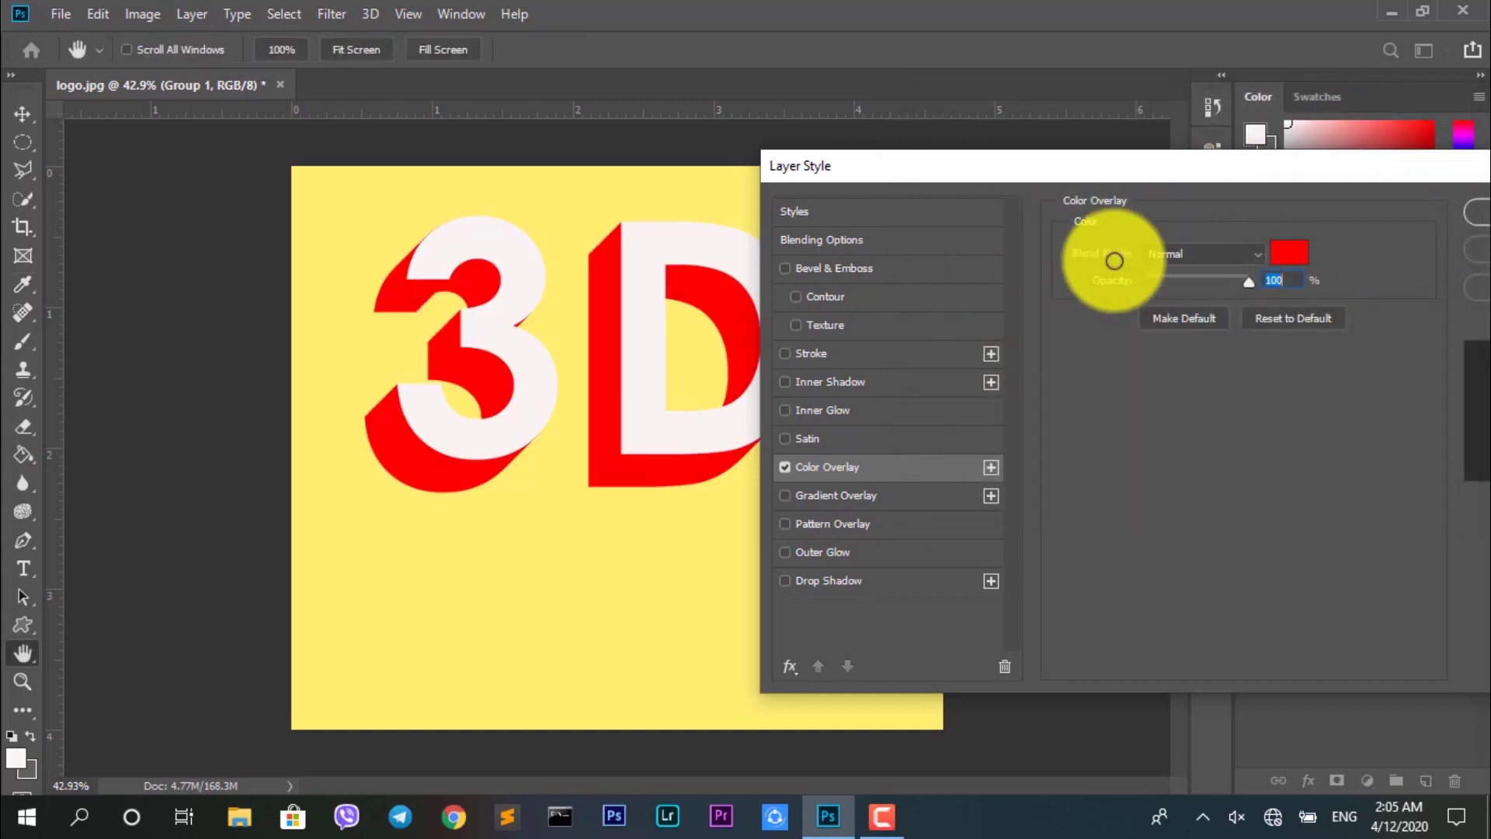
# Set Group 1's overlay colour to dark grey #1b1b1b and apply the layer style.
pyautogui.click(1289, 255)
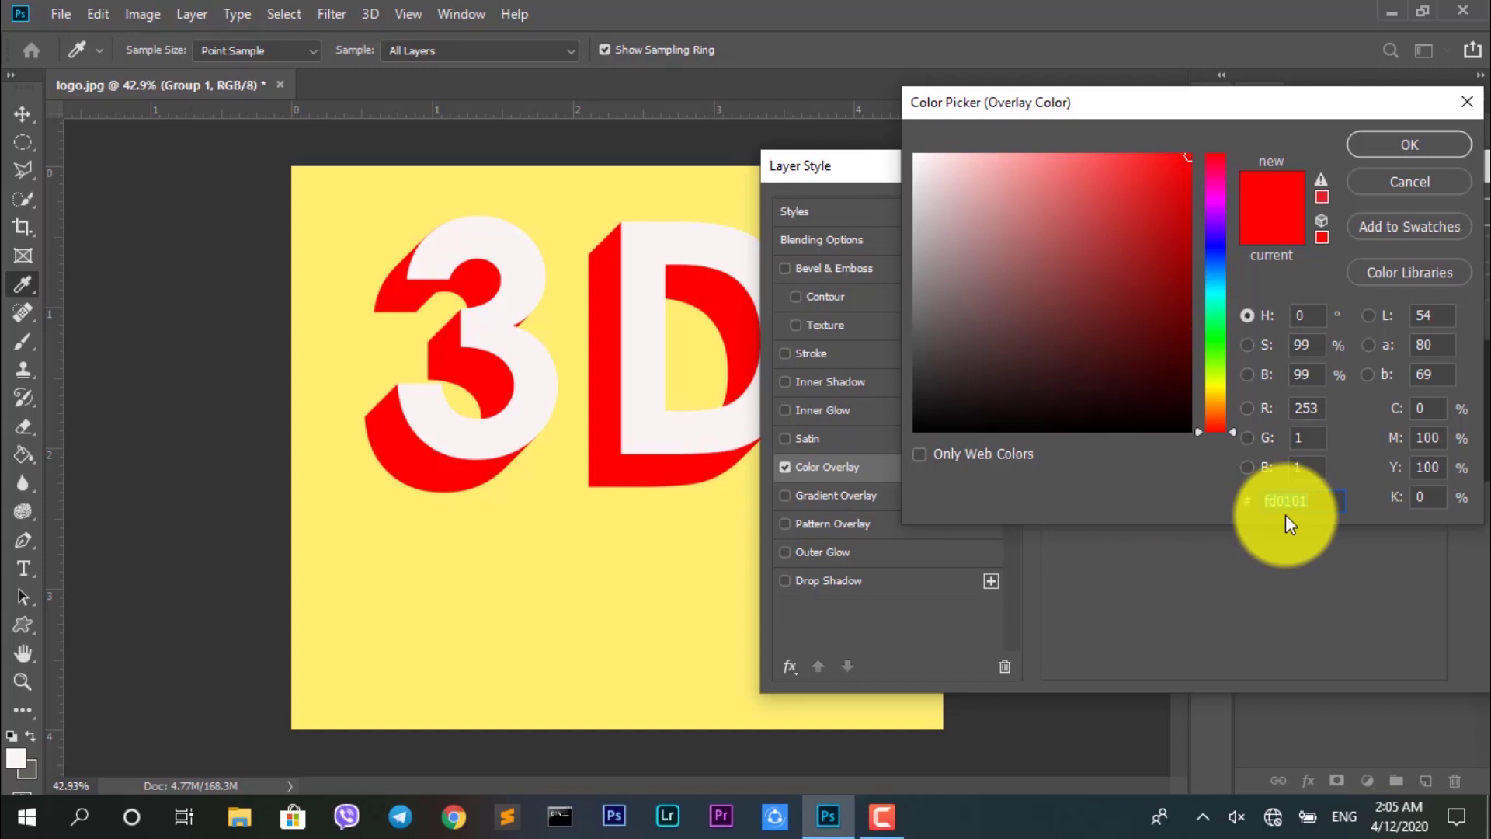
pyautogui.write('1b')
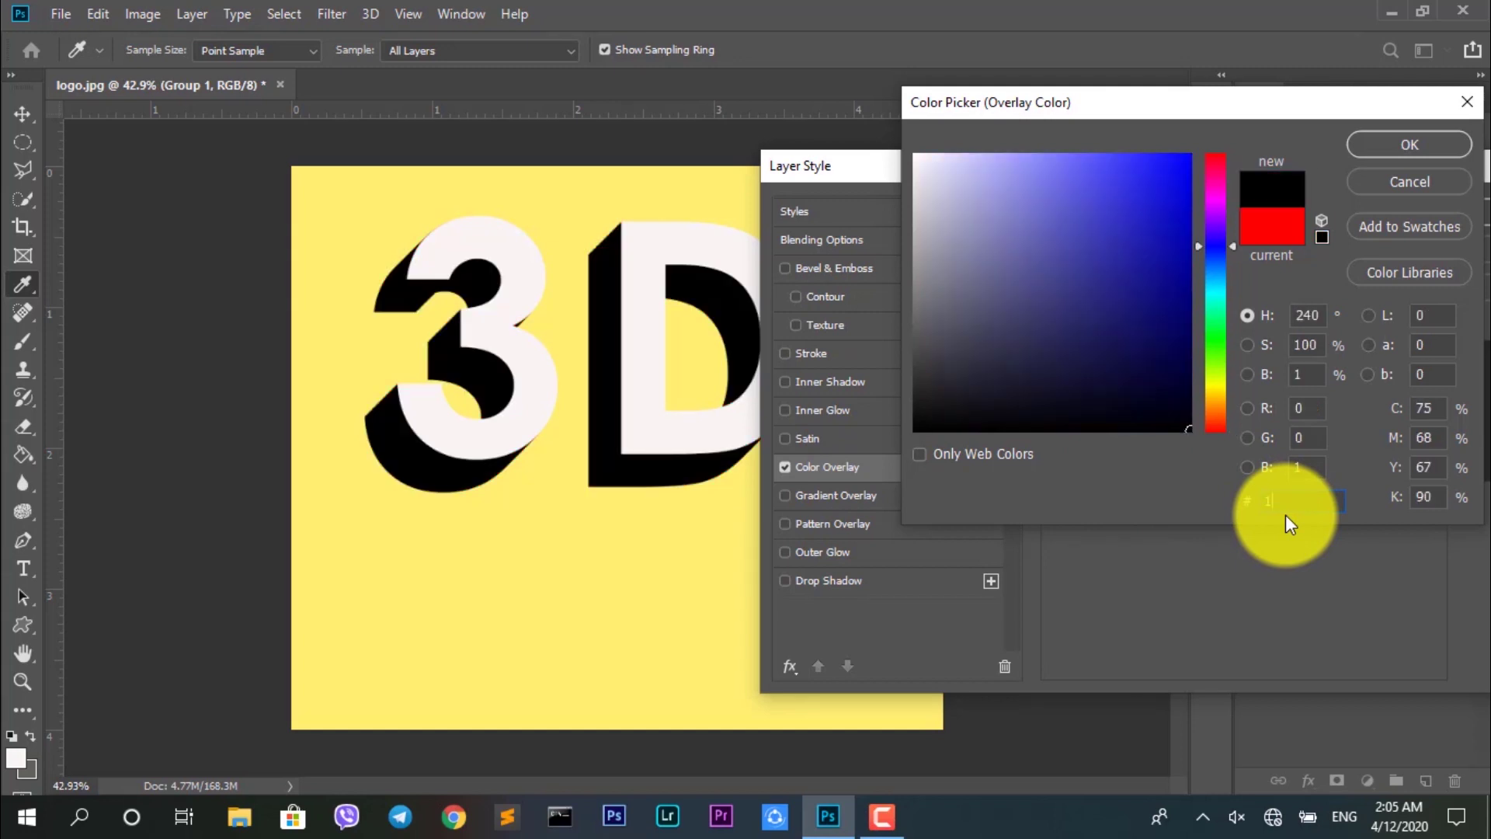
pyautogui.write('1b')
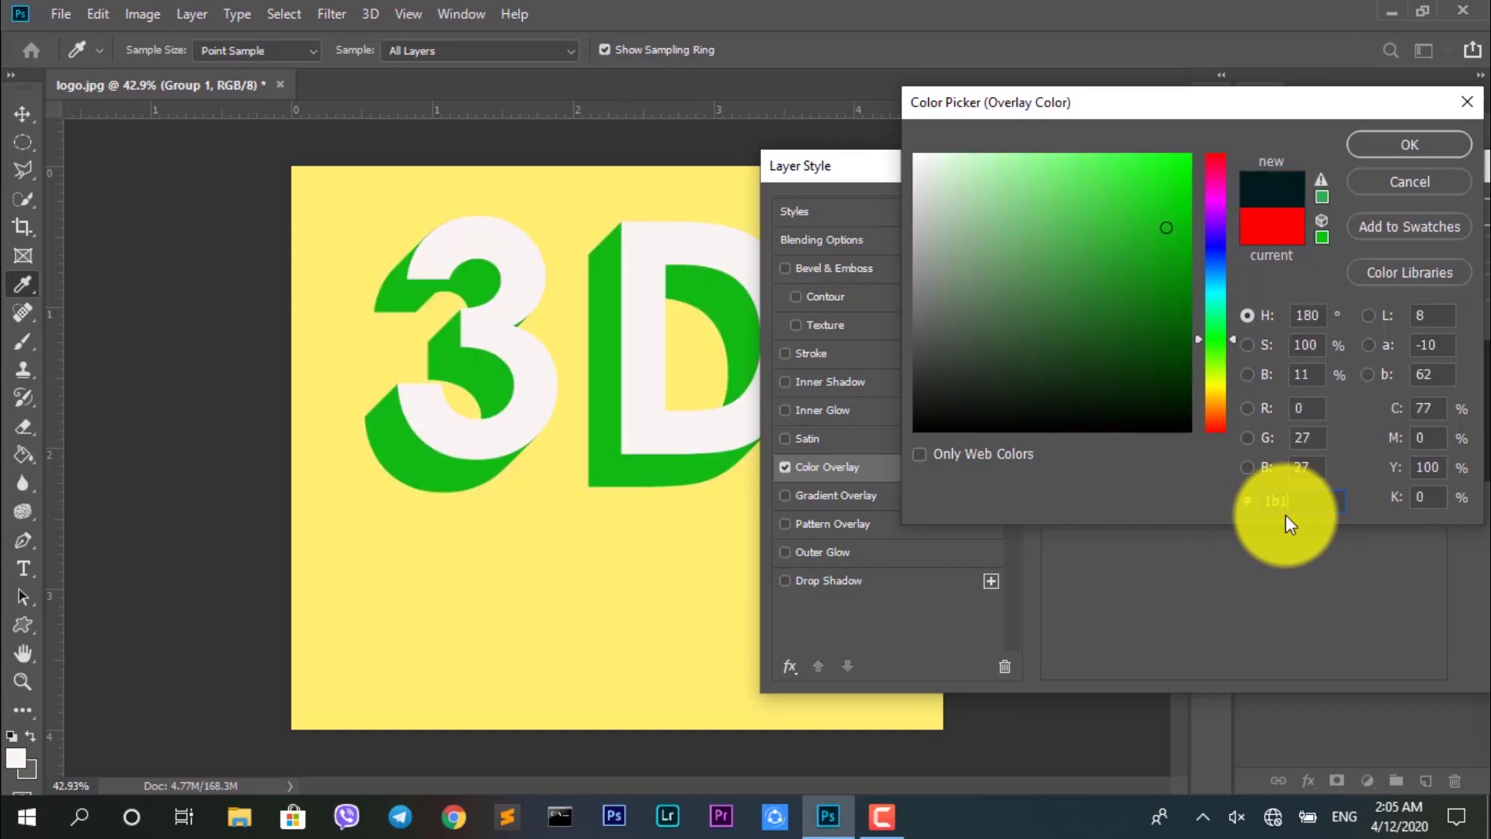
pyautogui.write('1')
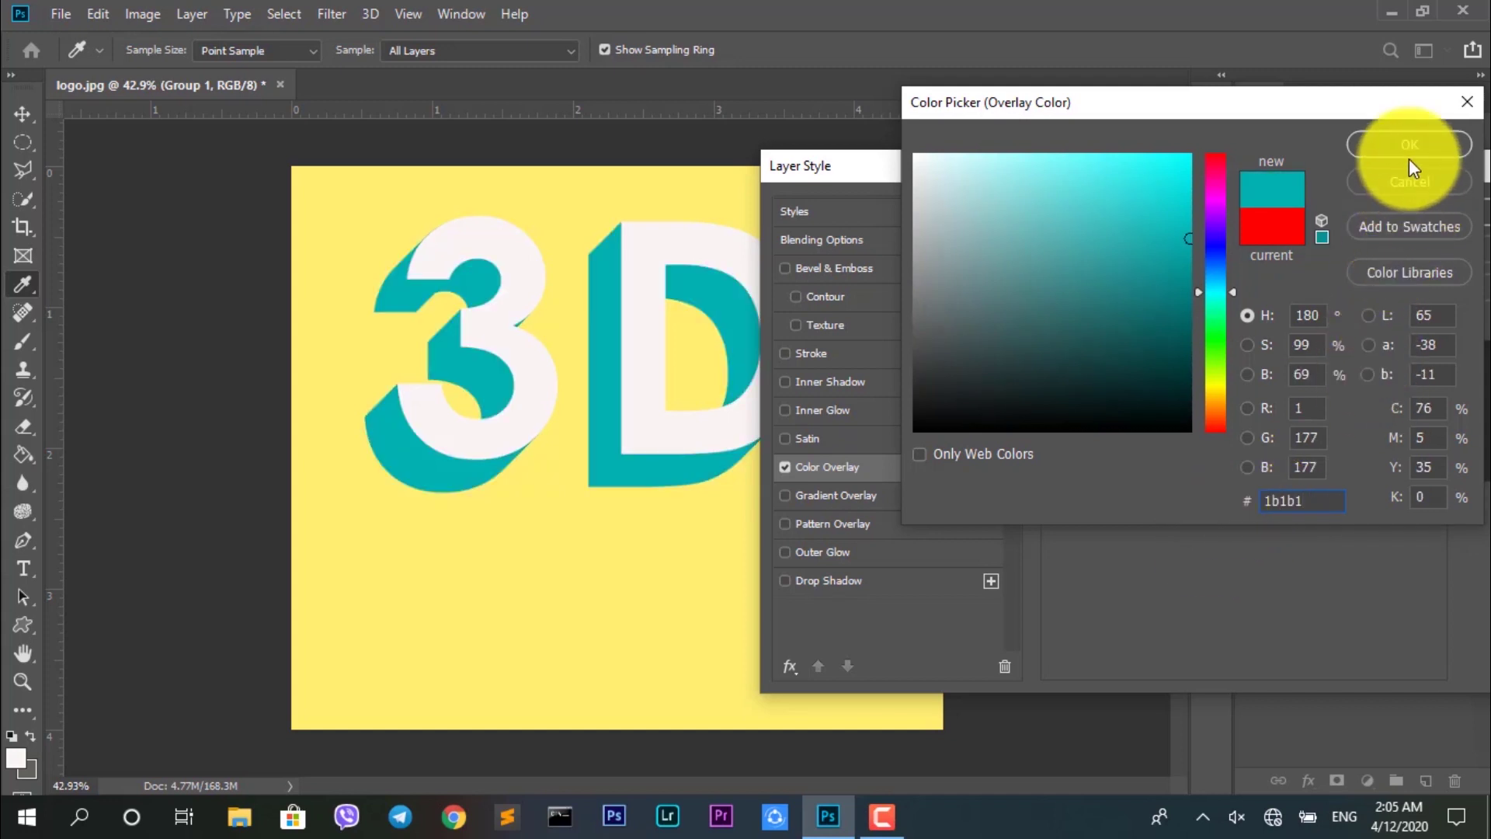
pyautogui.write('b')
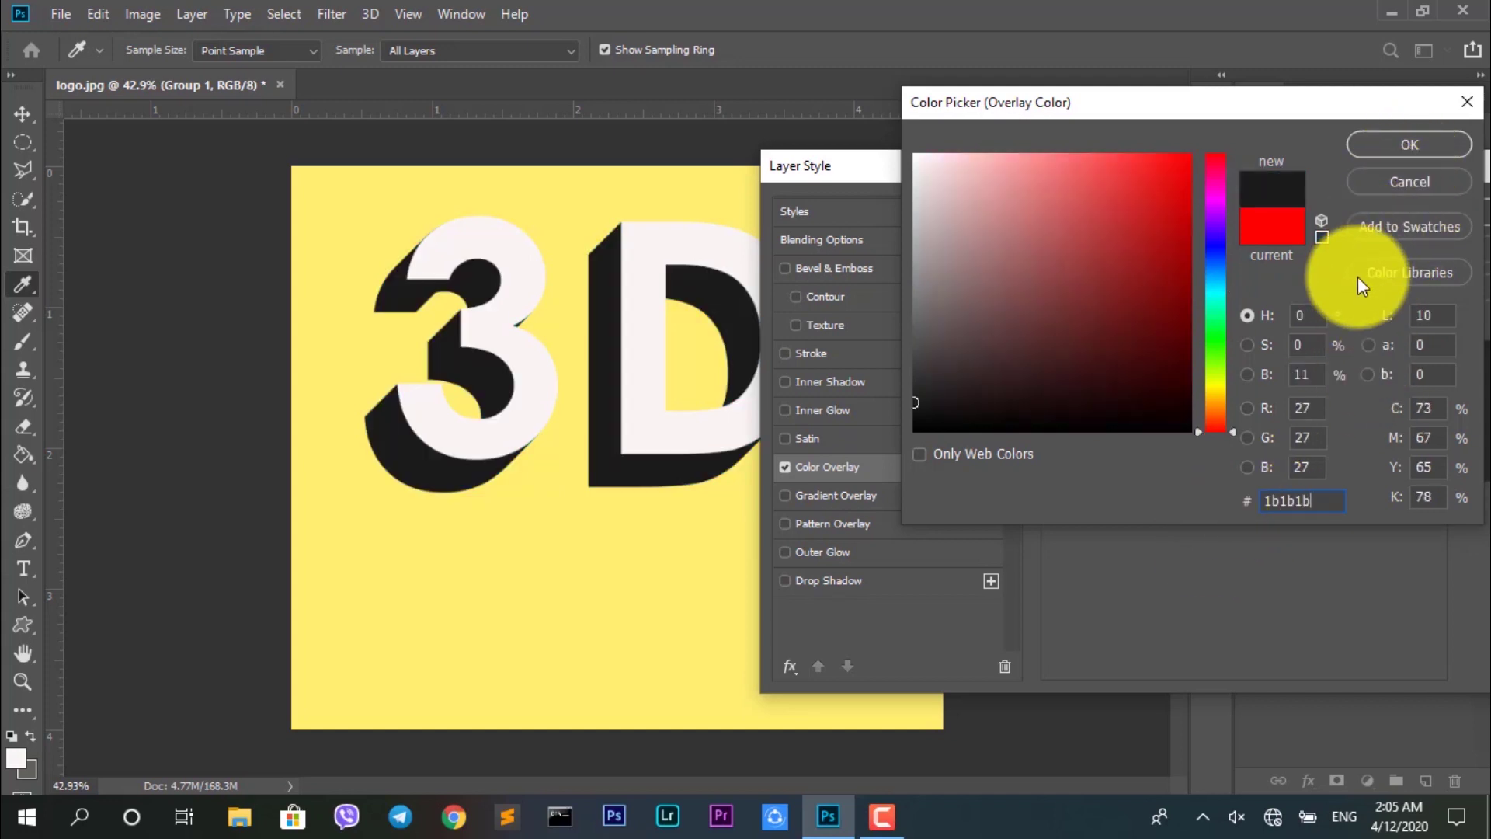
pyautogui.click(1435, 150)
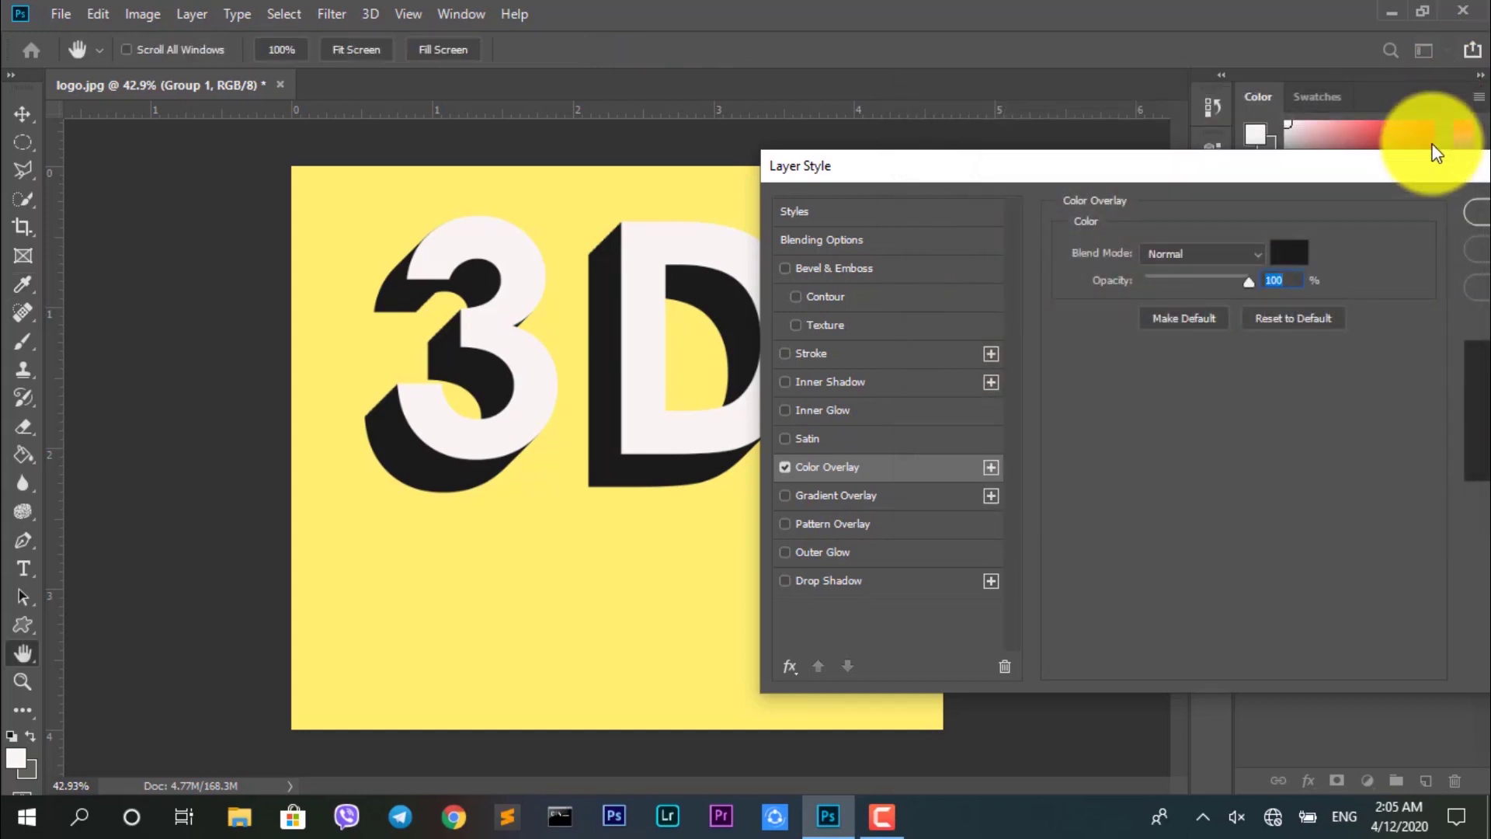
pyautogui.click(1432, 144)
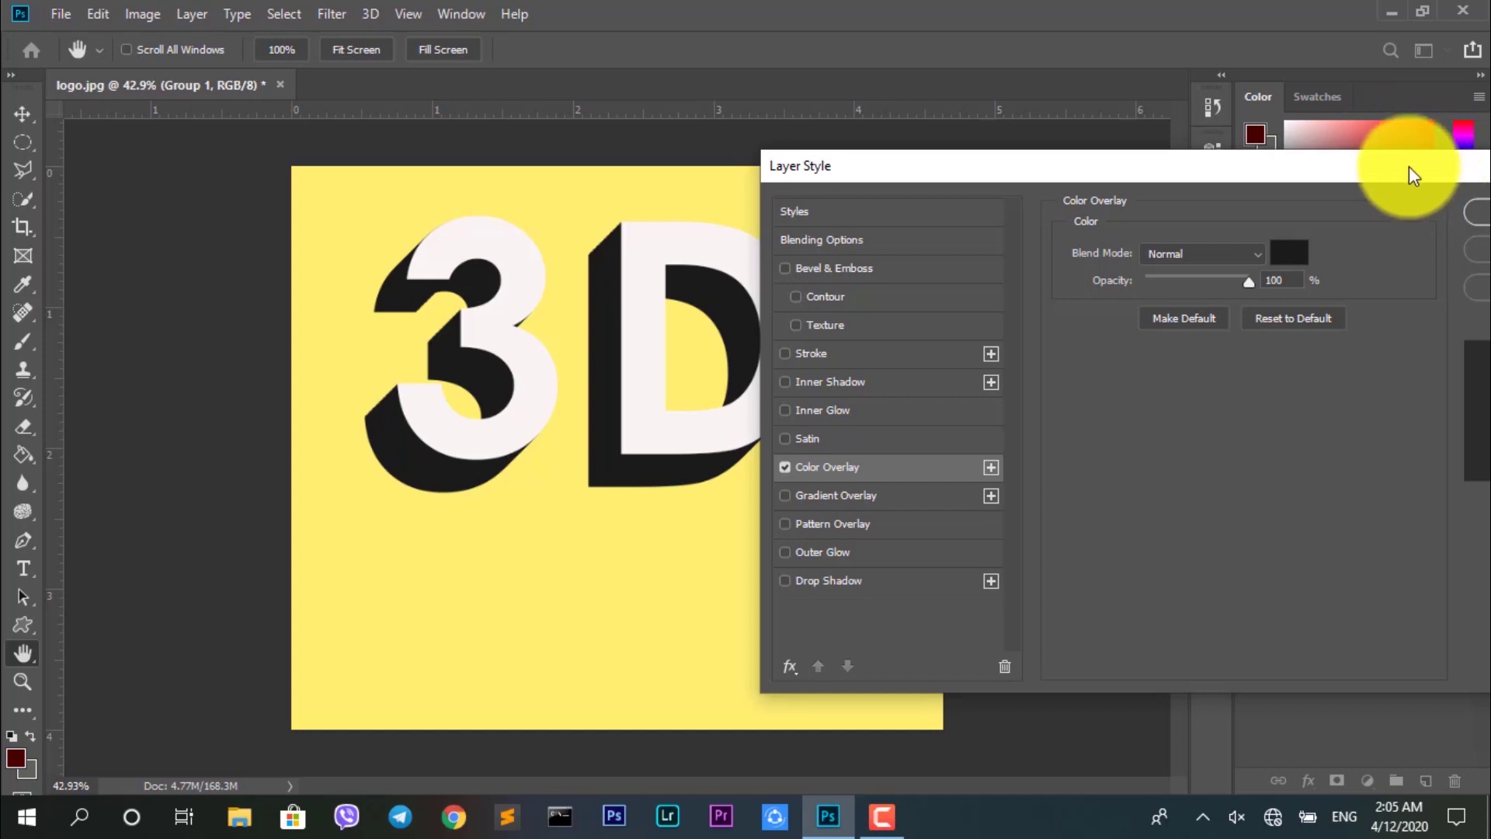
pyautogui.moveTo(1408, 167); pyautogui.dragTo(1256, 173)
pyautogui.click(1377, 225)
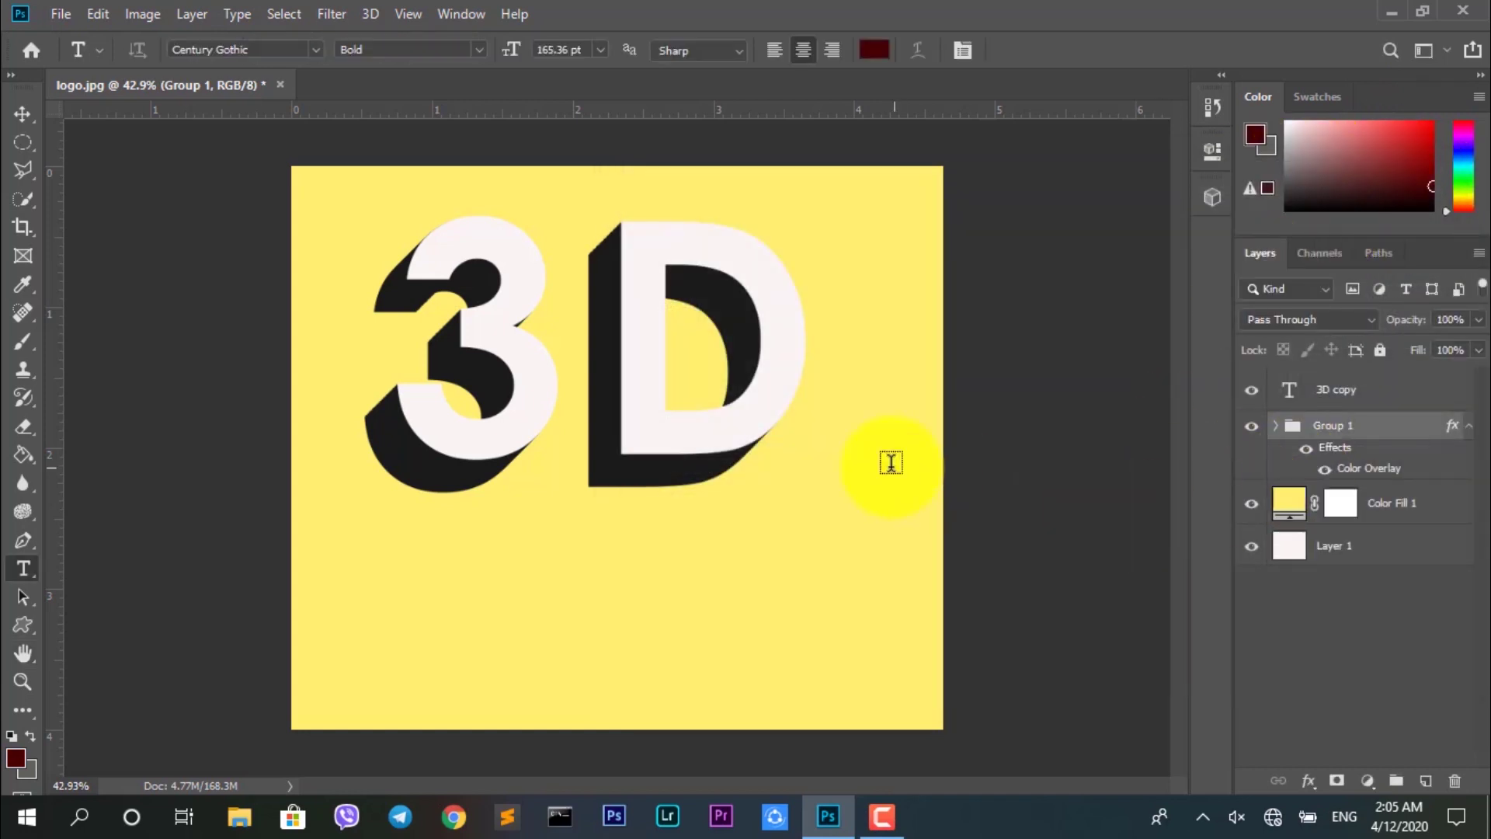
# Move the front 3D copy text slightly downward over the dark extrusion with the Move tool.
pyautogui.click(24, 115)
pyautogui.moveTo(626, 344)
pyautogui.mouseDown()
pyautogui.moveTo(642, 336)
pyautogui.moveTo(608, 342)
pyautogui.moveTo(622, 357)
pyautogui.mouseUp()
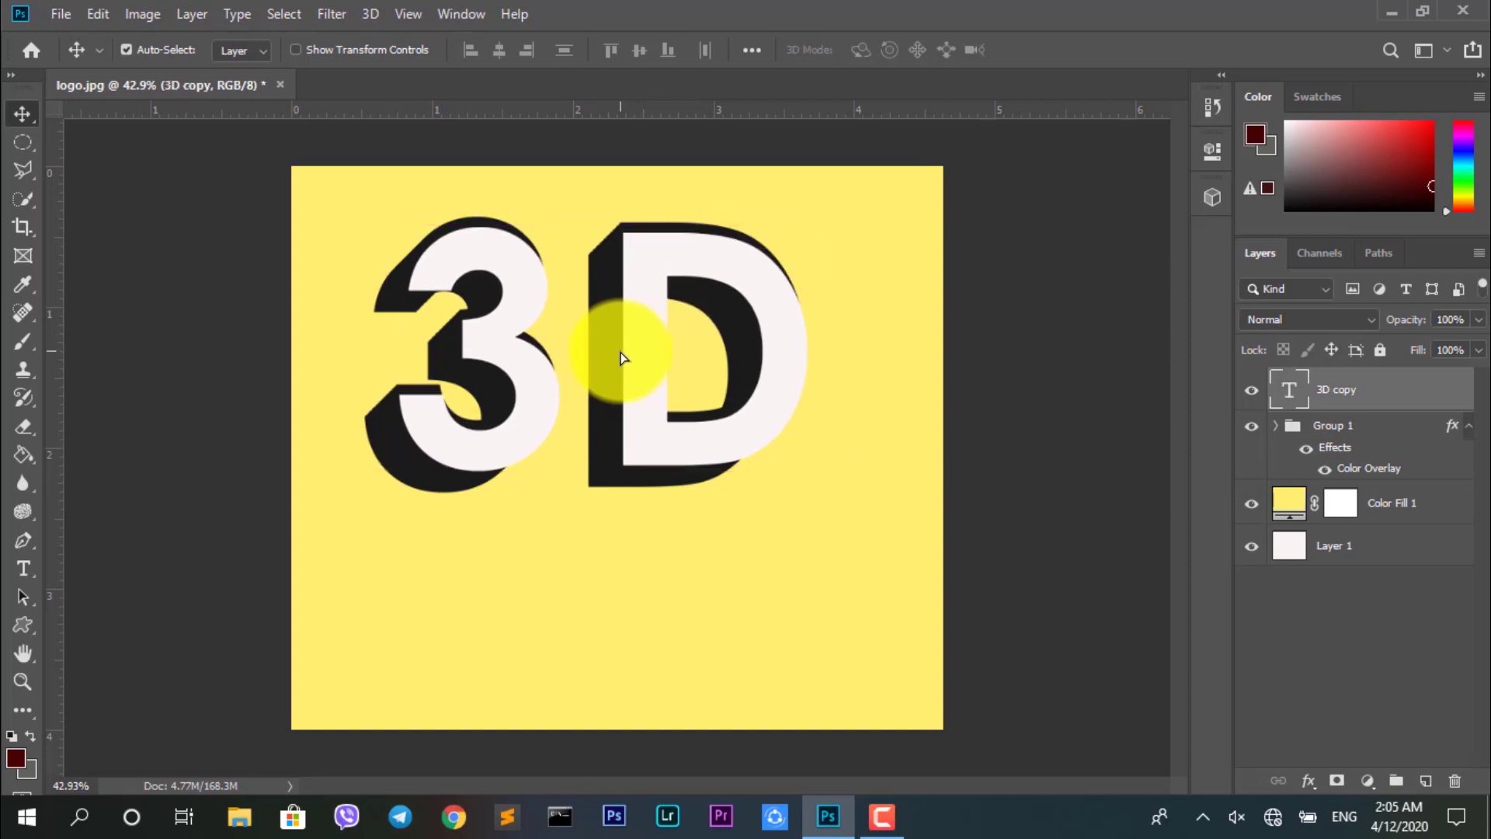